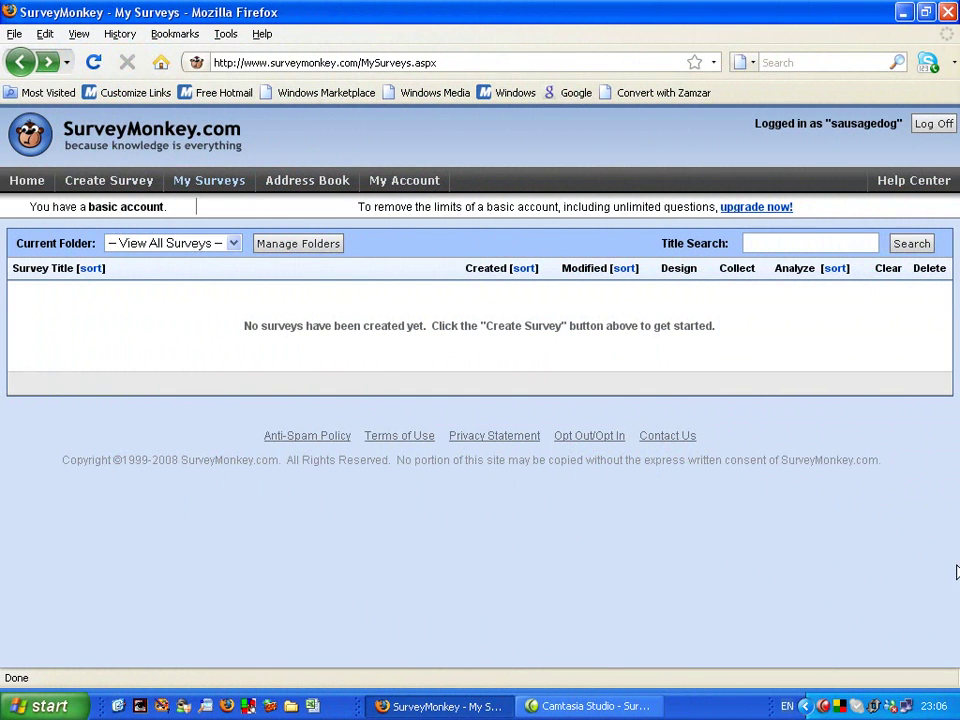
Create a new blank survey named 'Evaluation'
{"action": "left_click", "coordinate": [88, 182]}
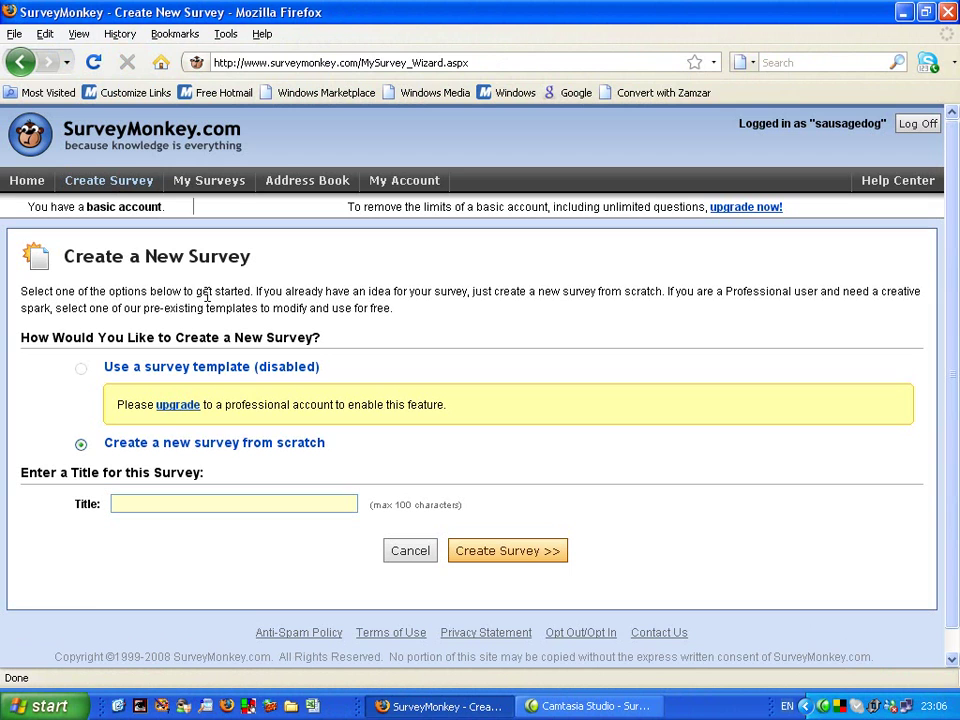
{"action": "left_click", "coordinate": [237, 501]}
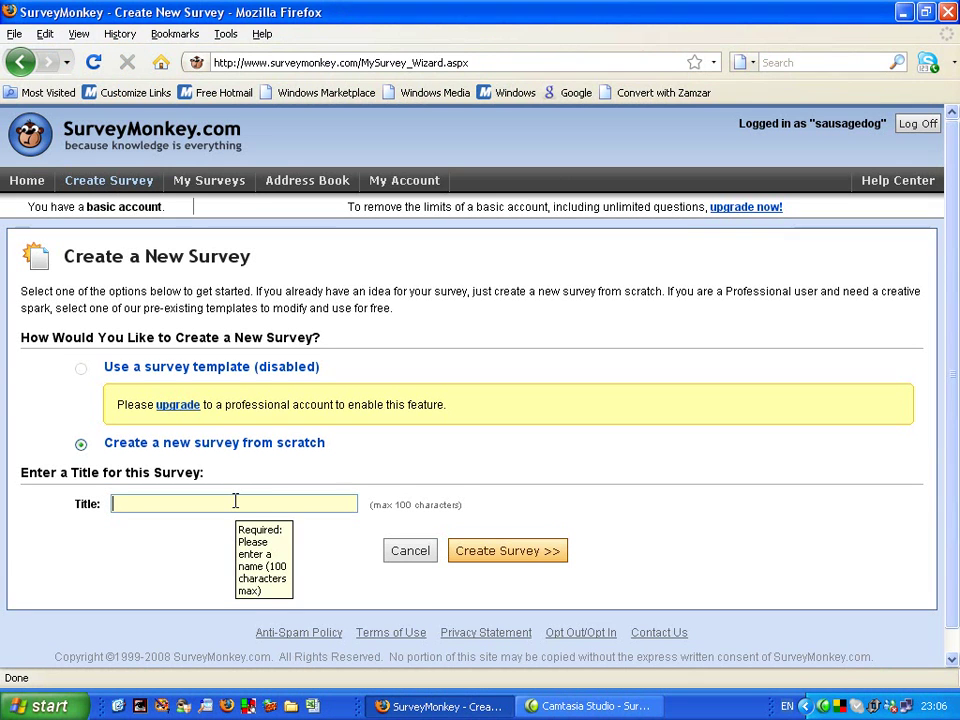
{"action": "type", "text": "Evalua"}
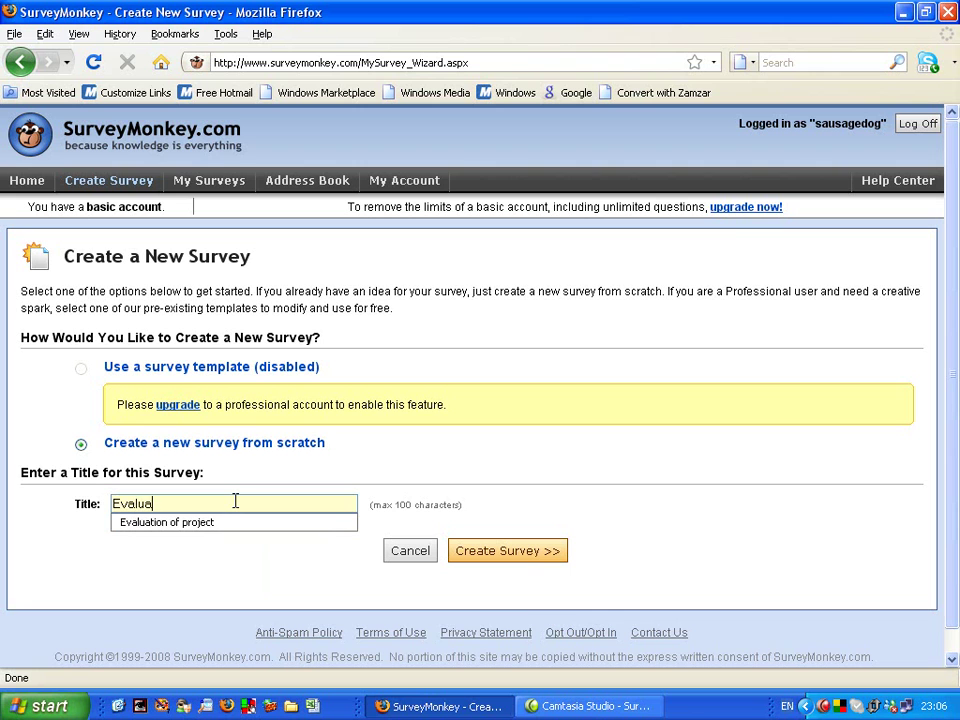
{"action": "type", "text": "tion"}
{"action": "key", "text": "Down"}
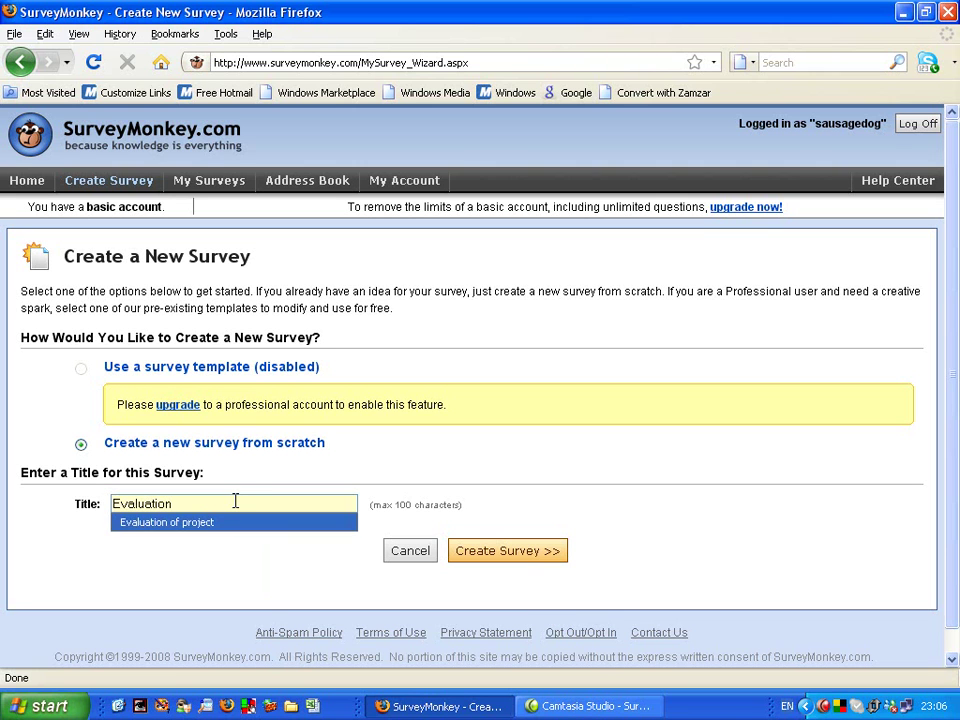
{"action": "key", "text": "Return"}
{"action": "key", "text": "Return"}
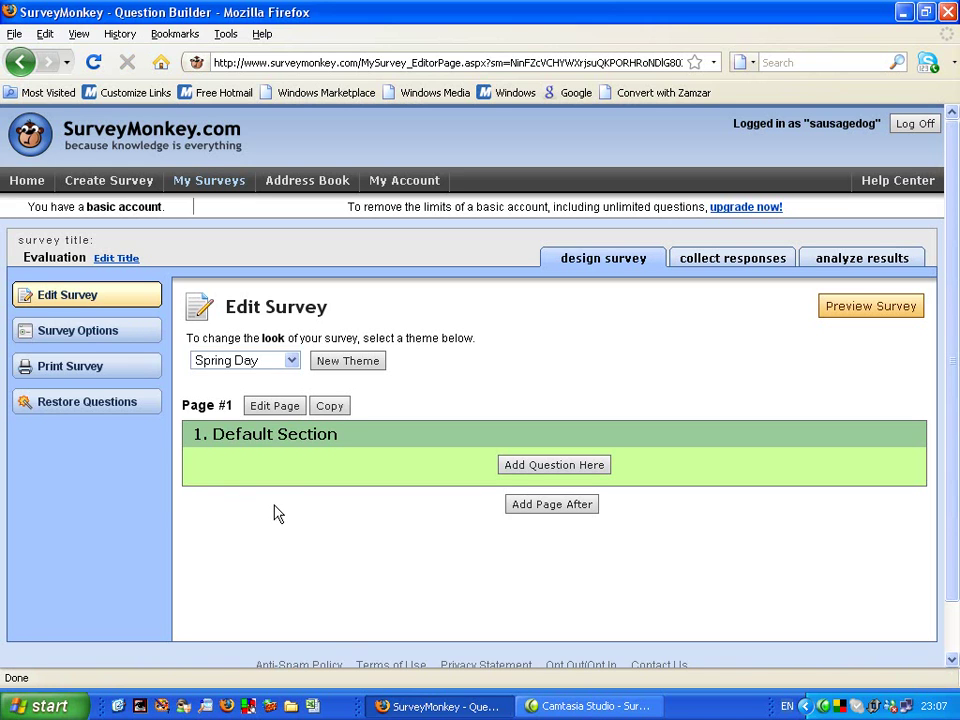
Try the Peach Sherbet theme, then switch the survey theme to Light Olive
{"action": "left_click", "coordinate": [293, 362]}
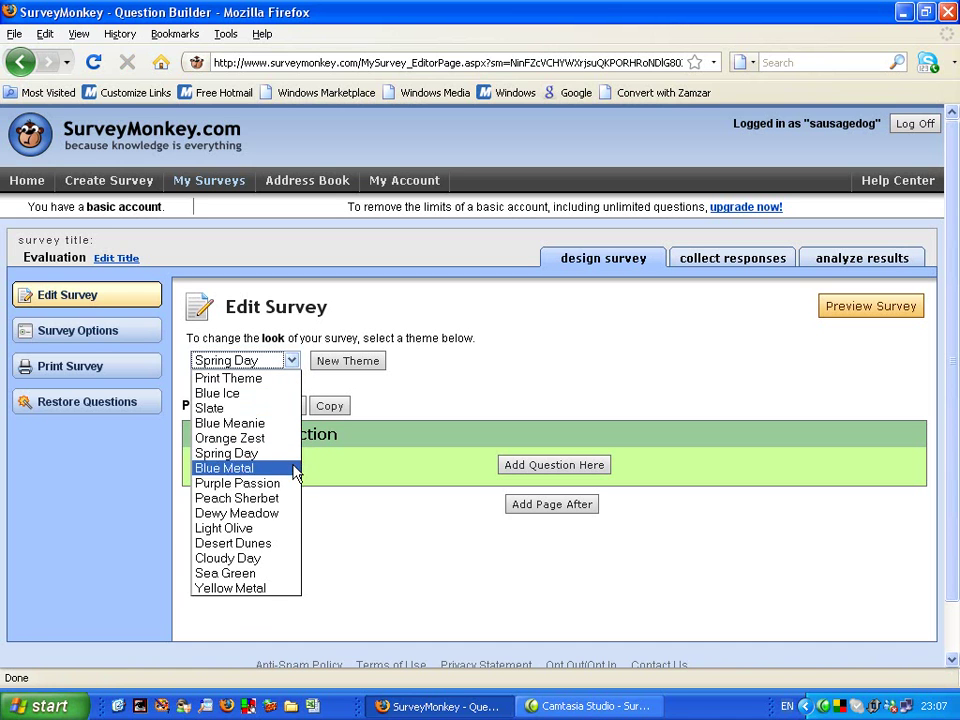
{"action": "left_click", "coordinate": [287, 499]}
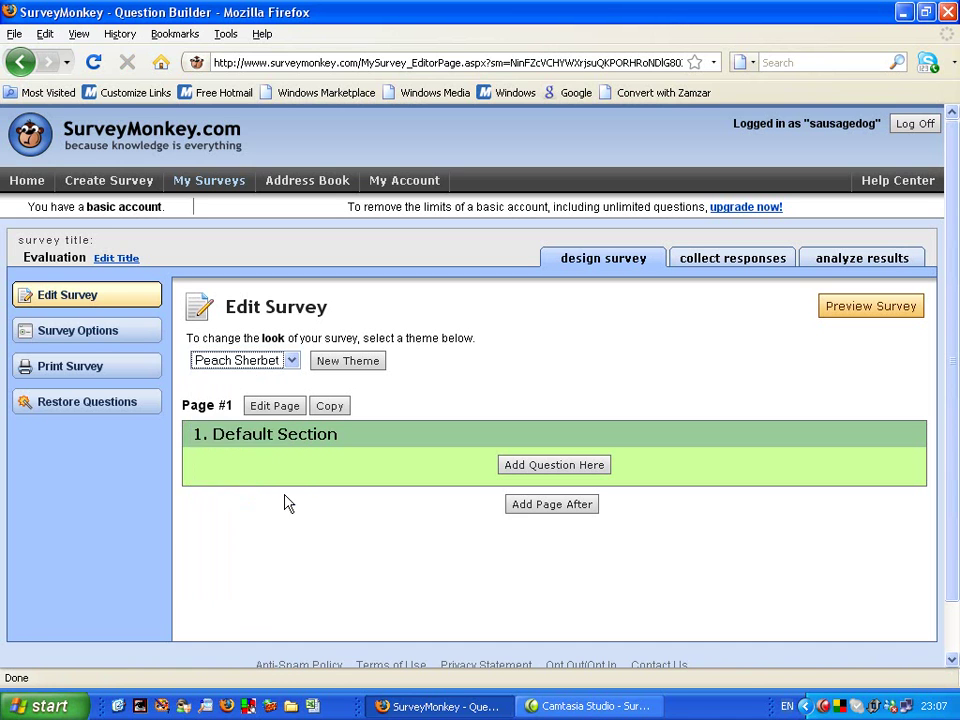
{"action": "left_click", "coordinate": [292, 361]}
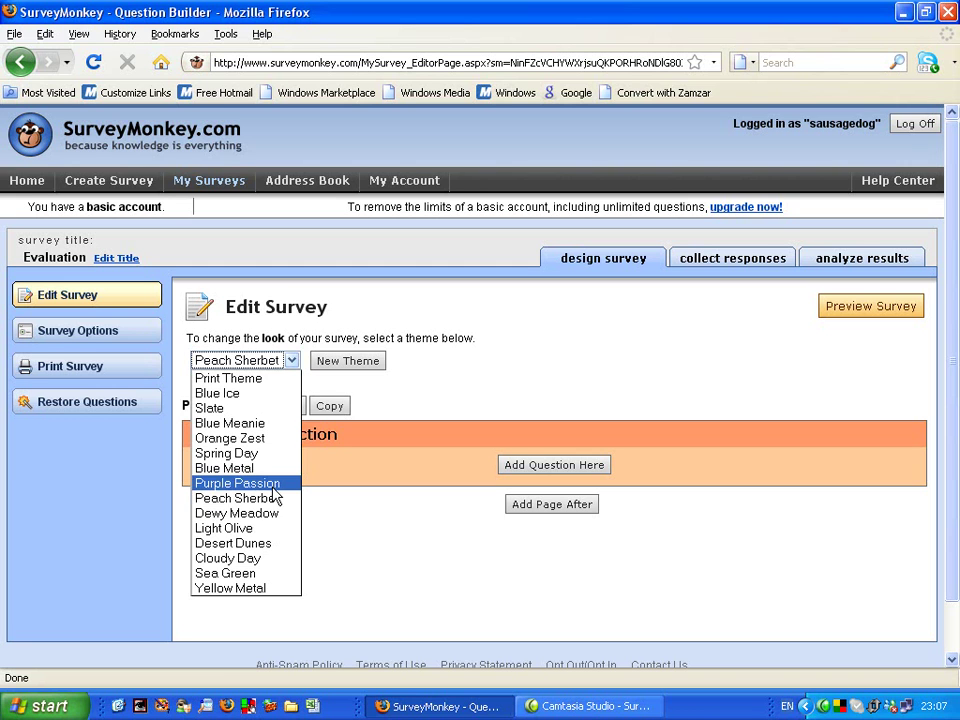
{"action": "left_click", "coordinate": [279, 529]}
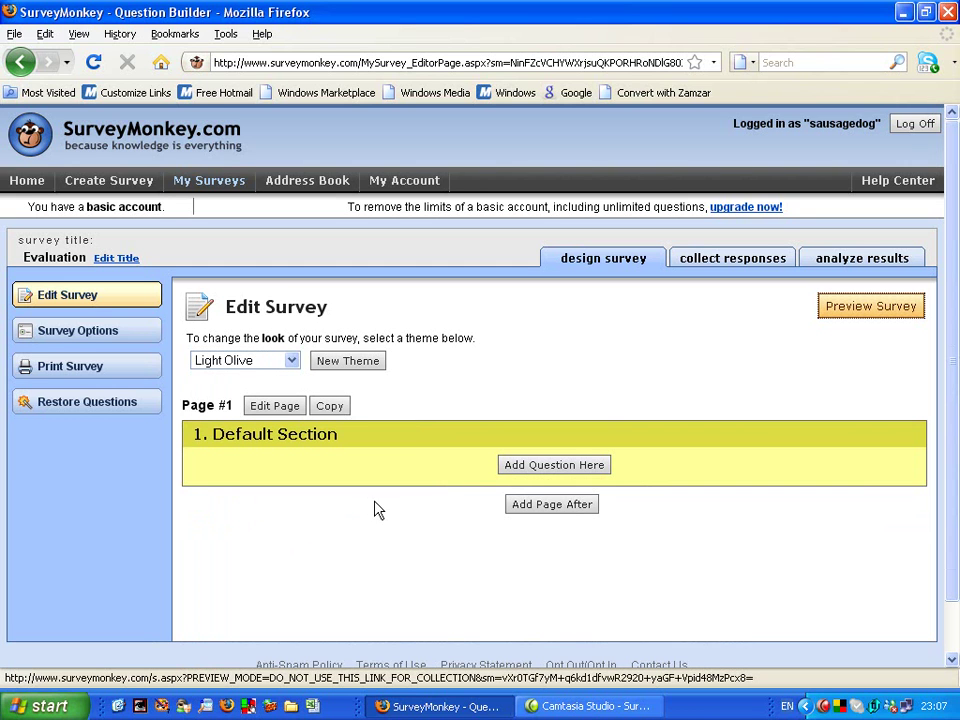
Start a new question on the first page and open the question-type Examples window
{"action": "left_click", "coordinate": [587, 474]}
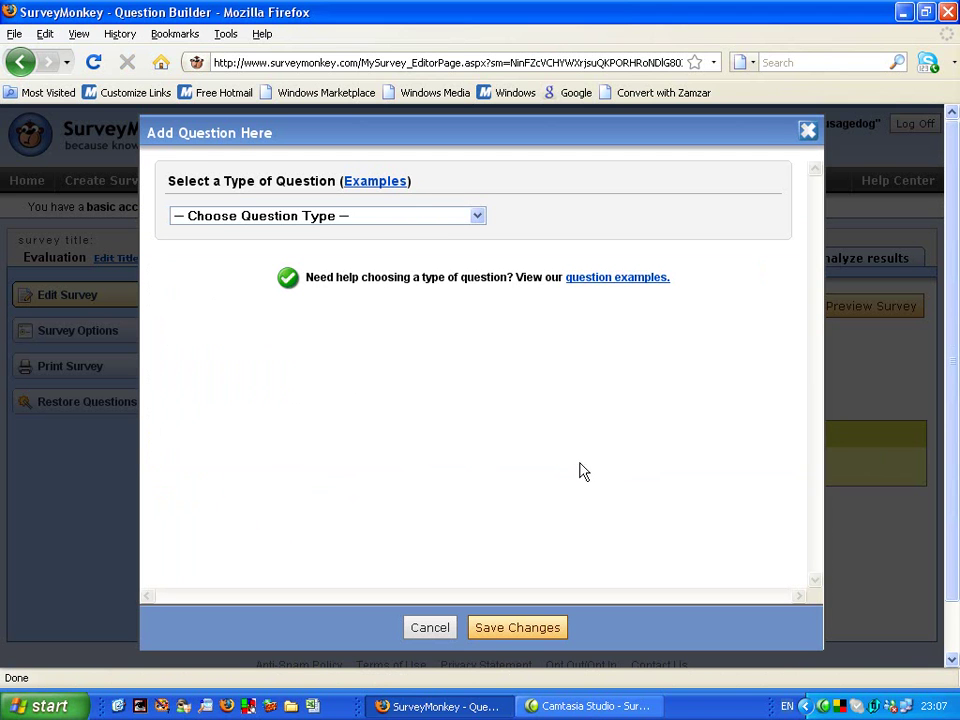
{"action": "left_click", "coordinate": [473, 217]}
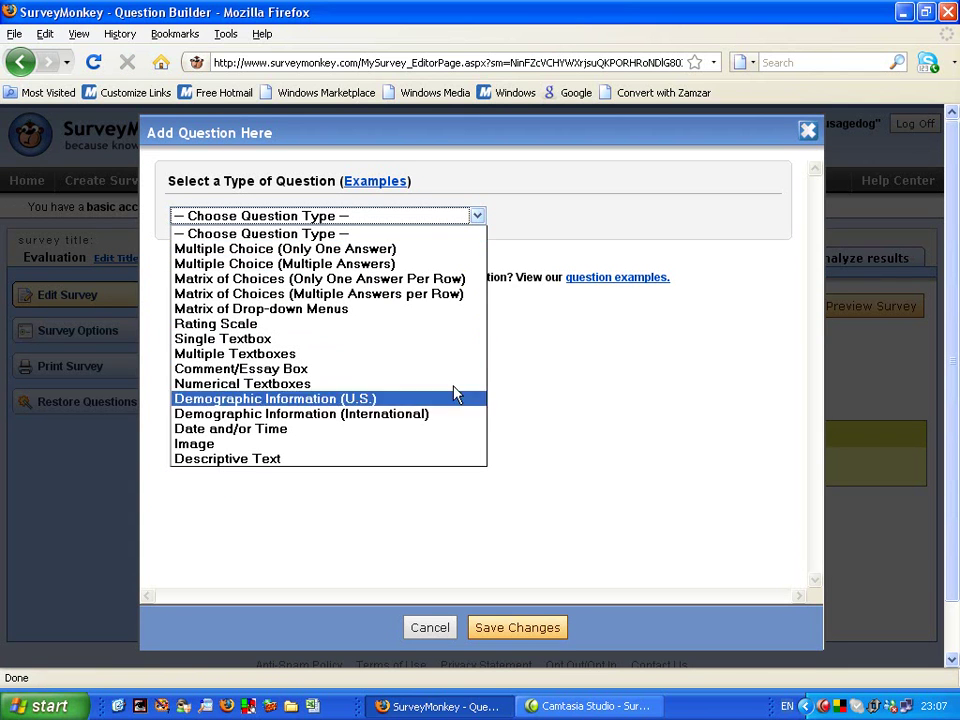
{"action": "left_click", "coordinate": [602, 407]}
{"action": "left_click", "coordinate": [378, 183]}
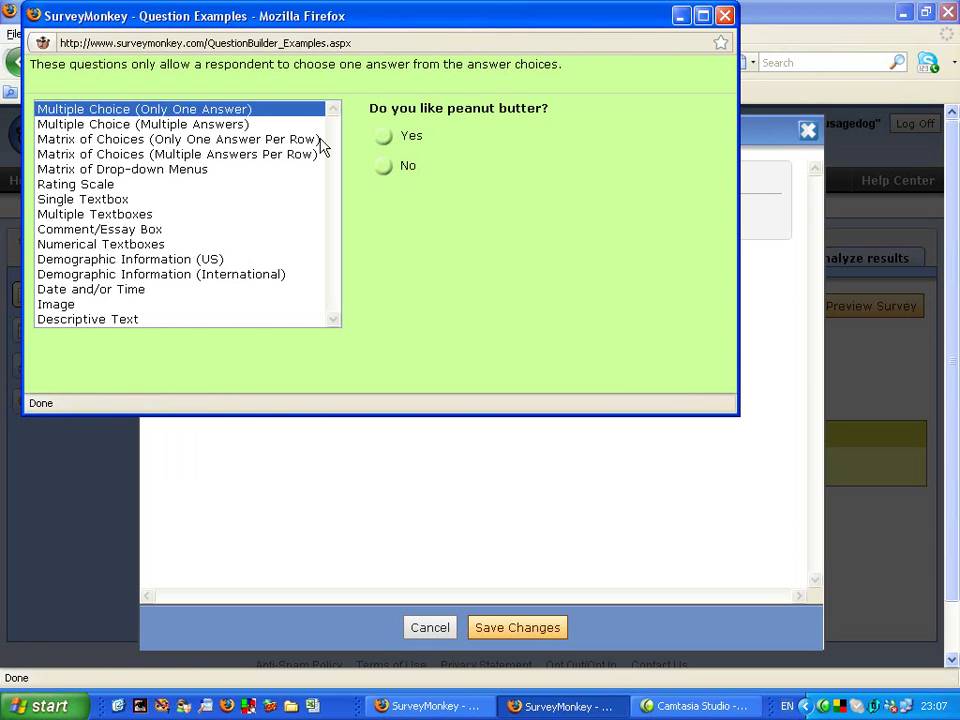
Browse the multiple-answer multiple choice, Rating Scale and Single Textbox examples
{"action": "left_click", "coordinate": [126, 124]}
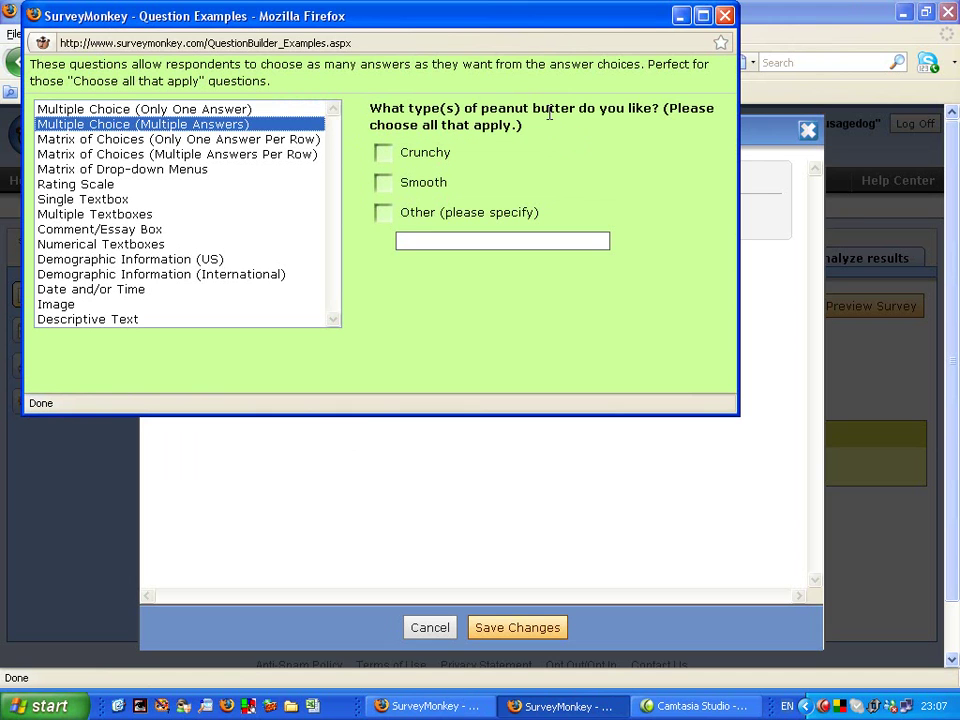
{"action": "left_click", "coordinate": [382, 157]}
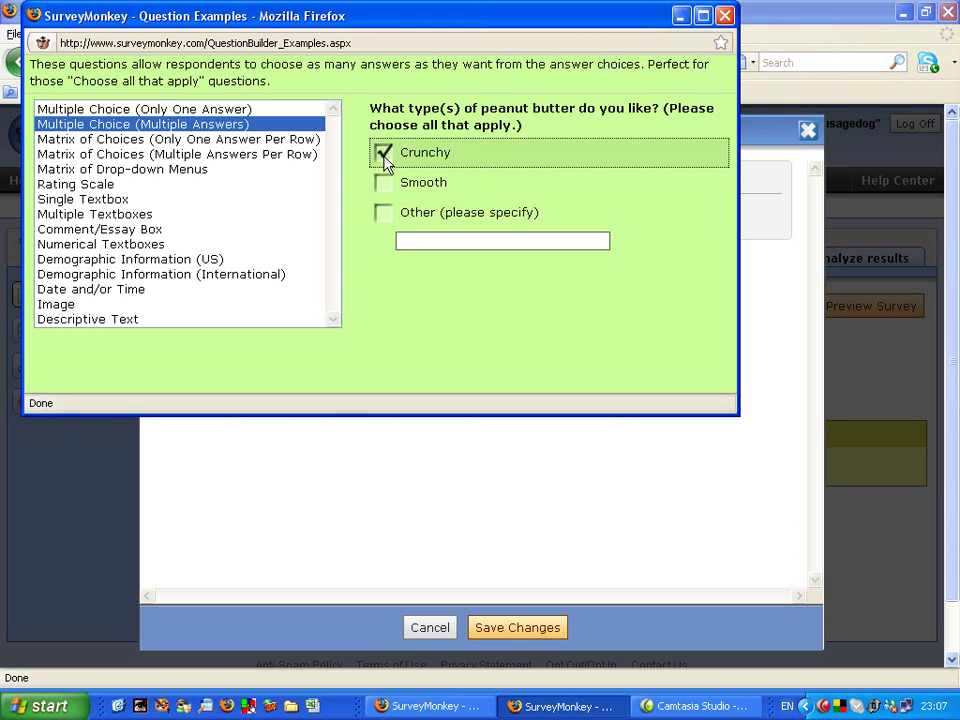
{"action": "left_click", "coordinate": [385, 158]}
{"action": "left_click", "coordinate": [384, 215]}
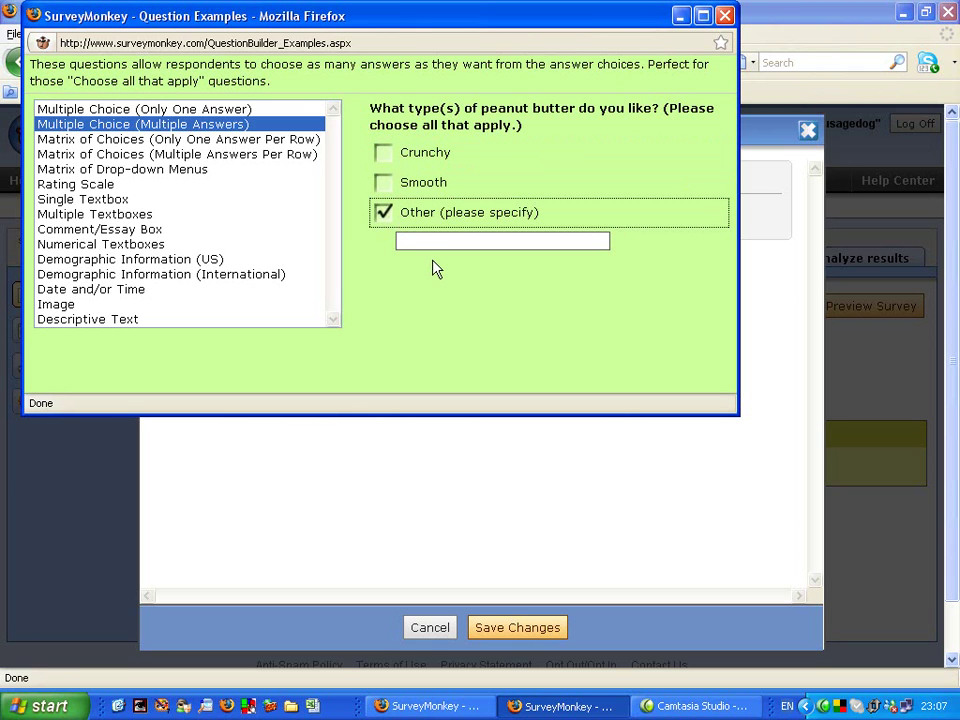
{"action": "left_click", "coordinate": [386, 219]}
{"action": "left_click", "coordinate": [92, 186]}
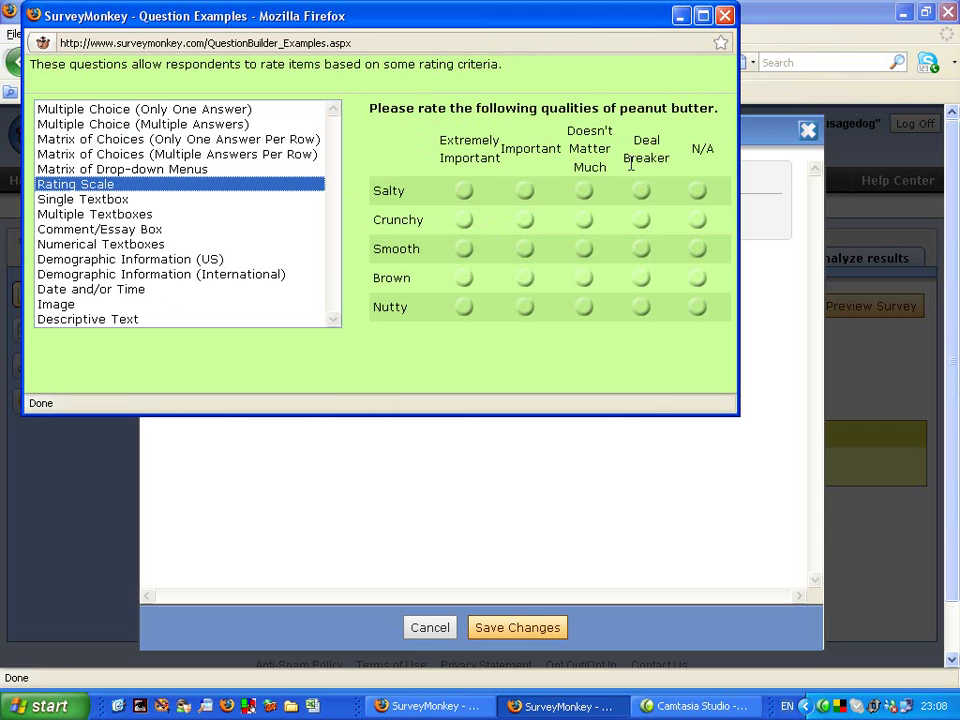
{"action": "left_click", "coordinate": [97, 199]}
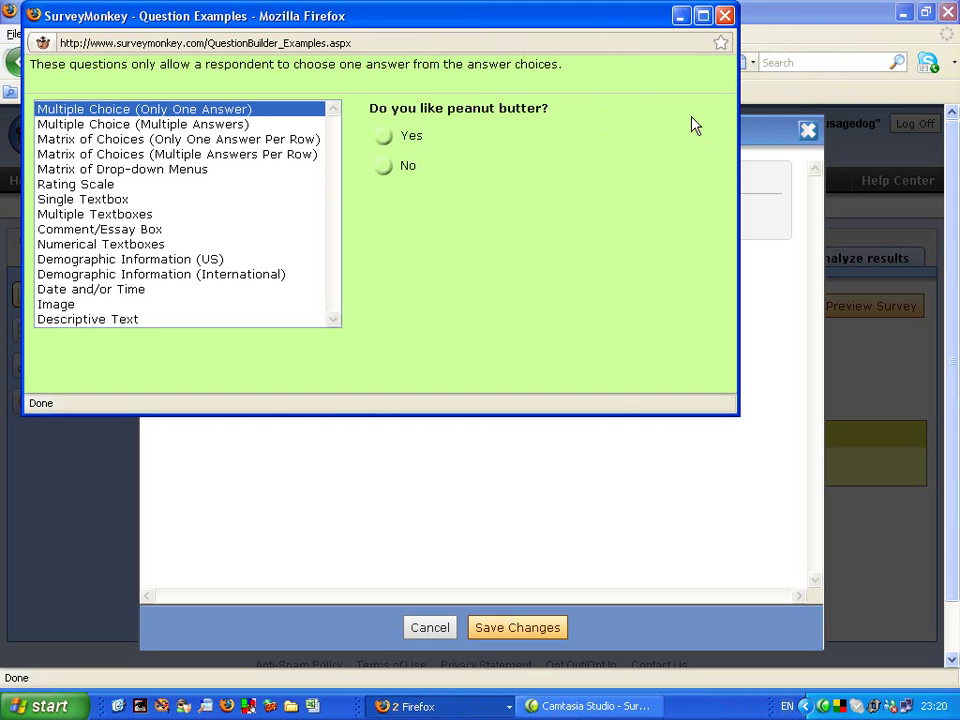
Close the examples and make a Single Textbox question 'Which primary school did you go to?'
{"action": "left_click", "coordinate": [725, 17]}
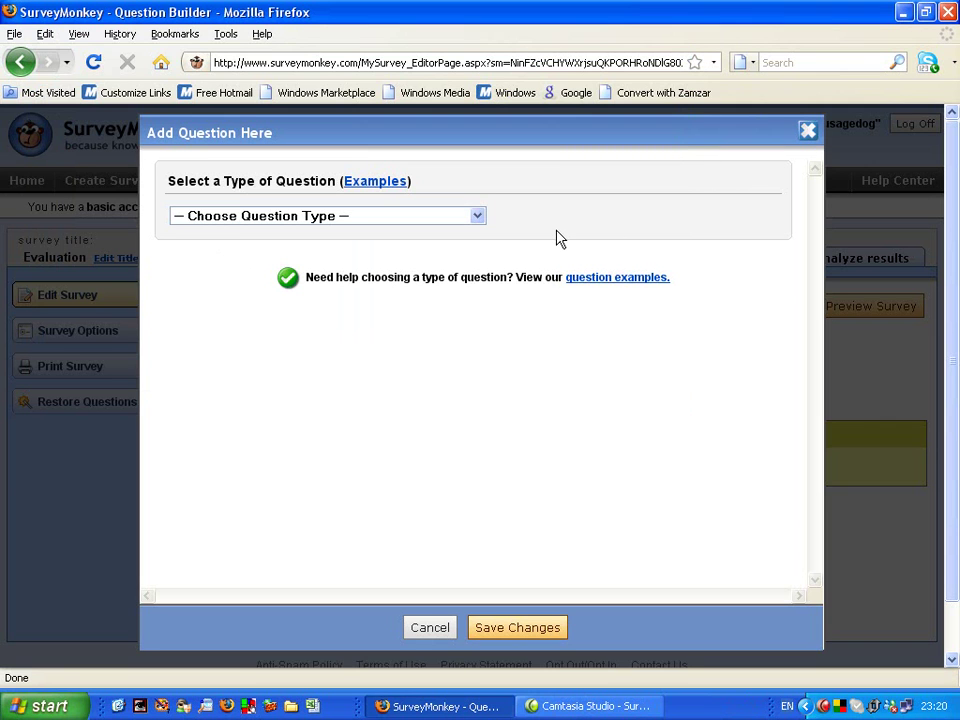
{"action": "left_click", "coordinate": [479, 218]}
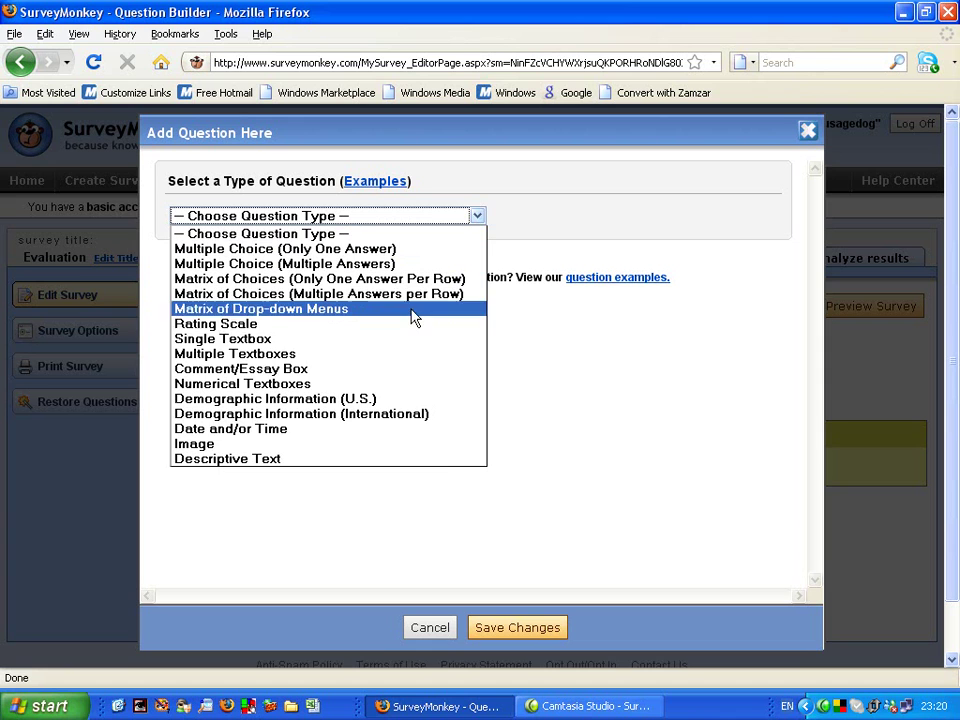
{"action": "left_click", "coordinate": [367, 340]}
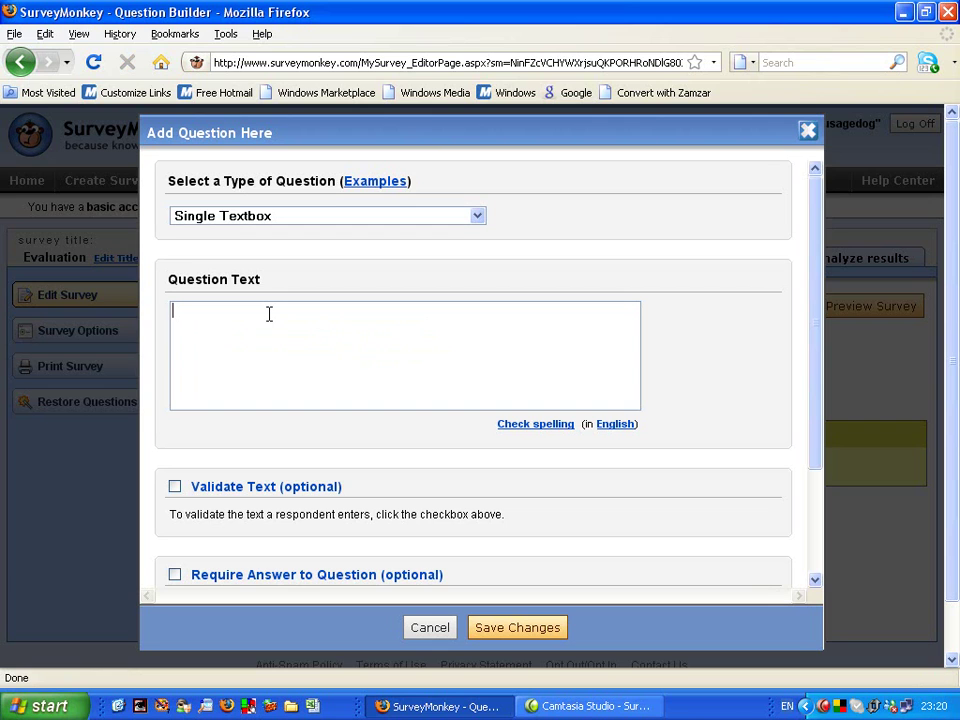
{"action": "type", "text": "Which primary school did you go to?"}
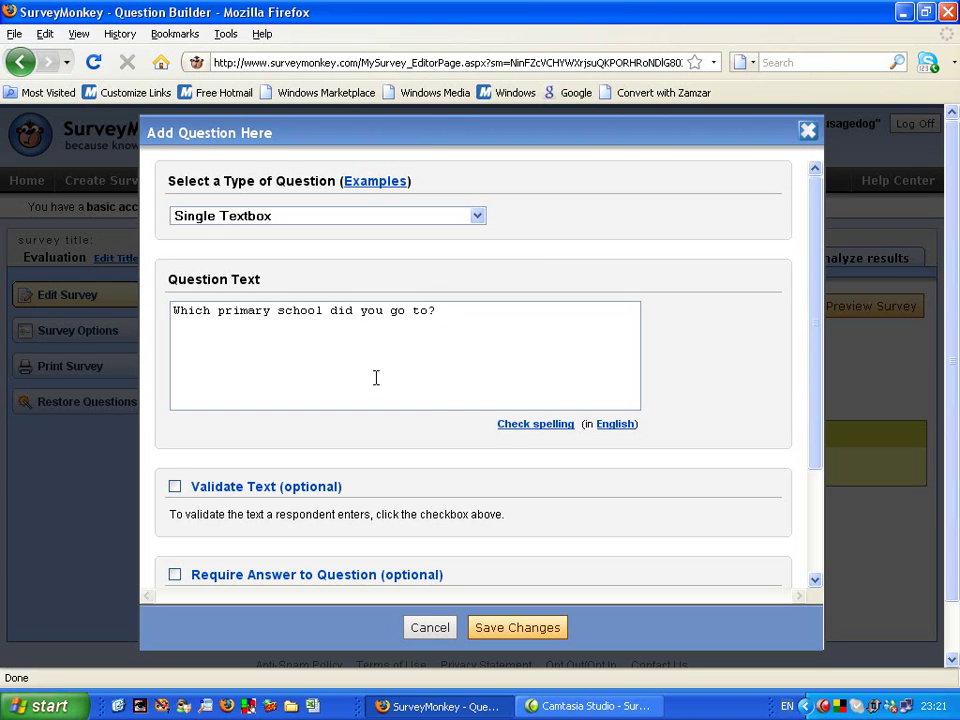
{"action": "left_click_drag", "start_coordinate": [818, 364], "coordinate": [818, 489]}
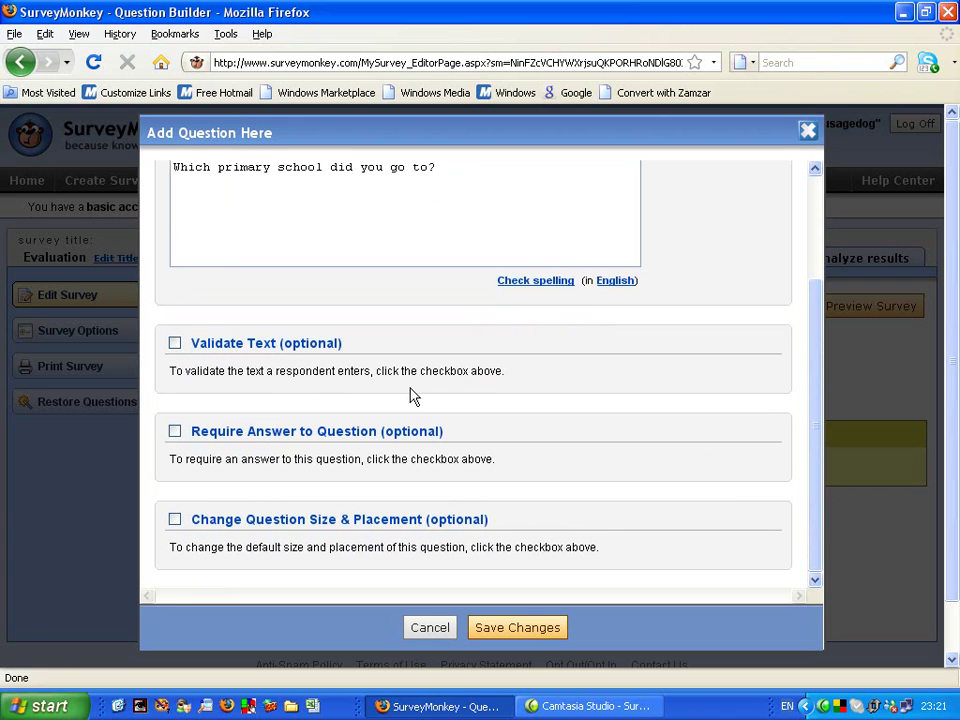
Enable answer validation requiring text of a specific length between 0 and 100
{"action": "left_click", "coordinate": [175, 343]}
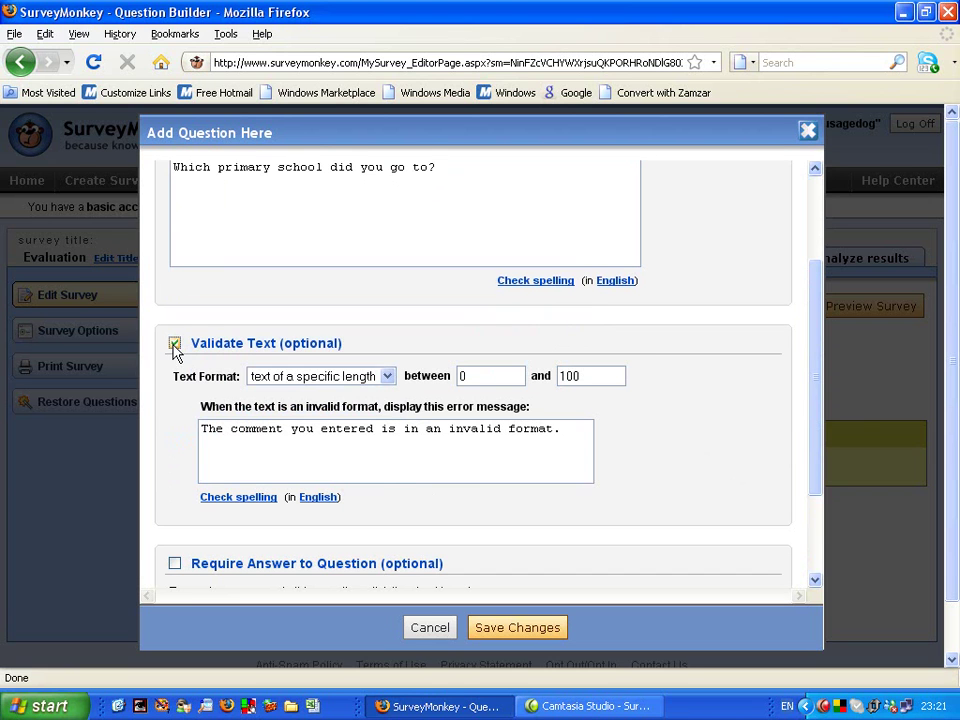
{"action": "left_click", "coordinate": [385, 378]}
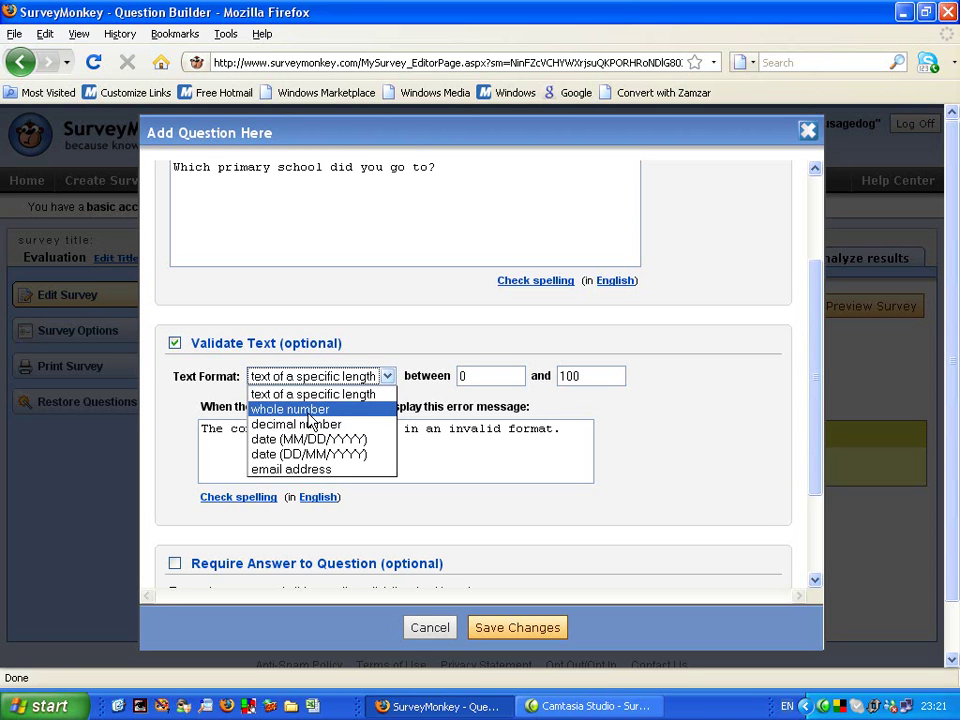
{"action": "left_click", "coordinate": [386, 376]}
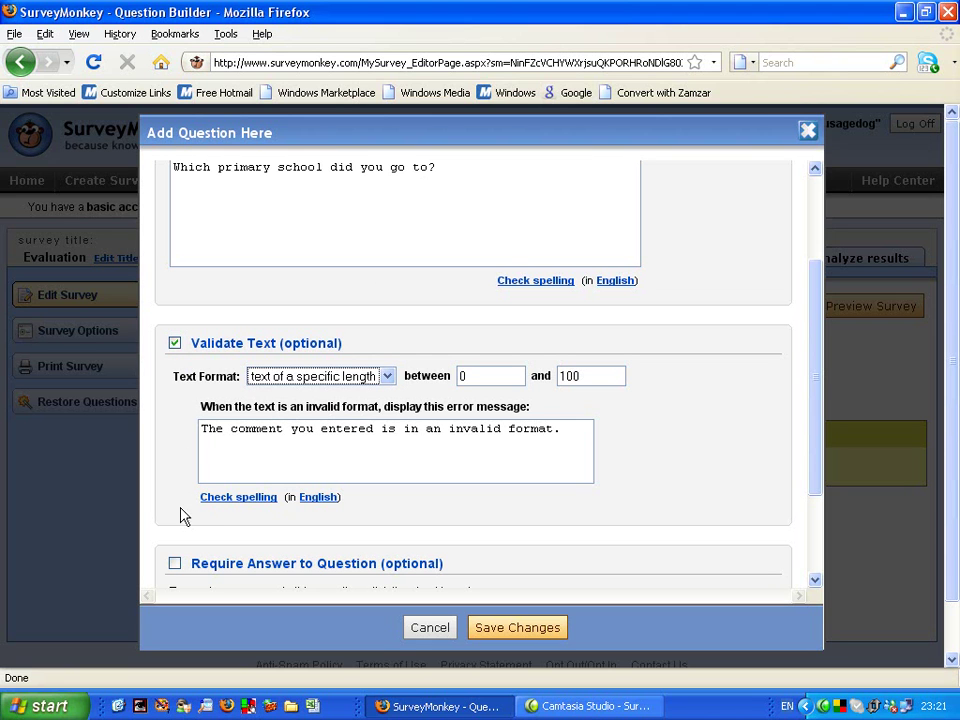
{"action": "left_click", "coordinate": [205, 532]}
{"action": "scroll", "coordinate": [220, 480], "scroll_direction": "down", "scroll_amount": 3}
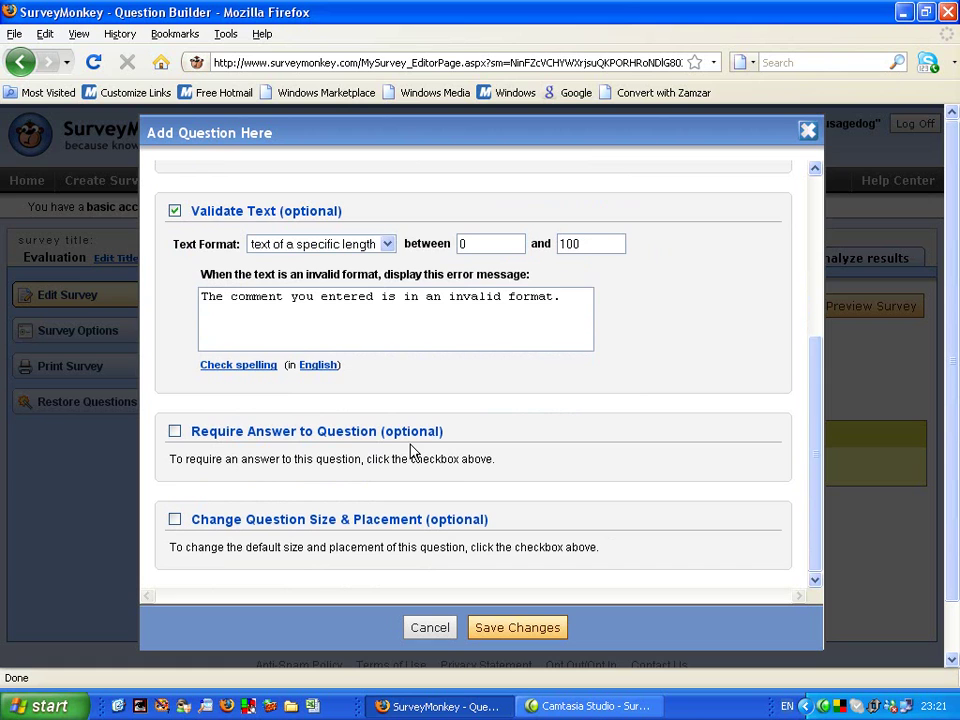
Require an answer to the primary school question and save it as question 1
{"action": "left_click", "coordinate": [174, 432]}
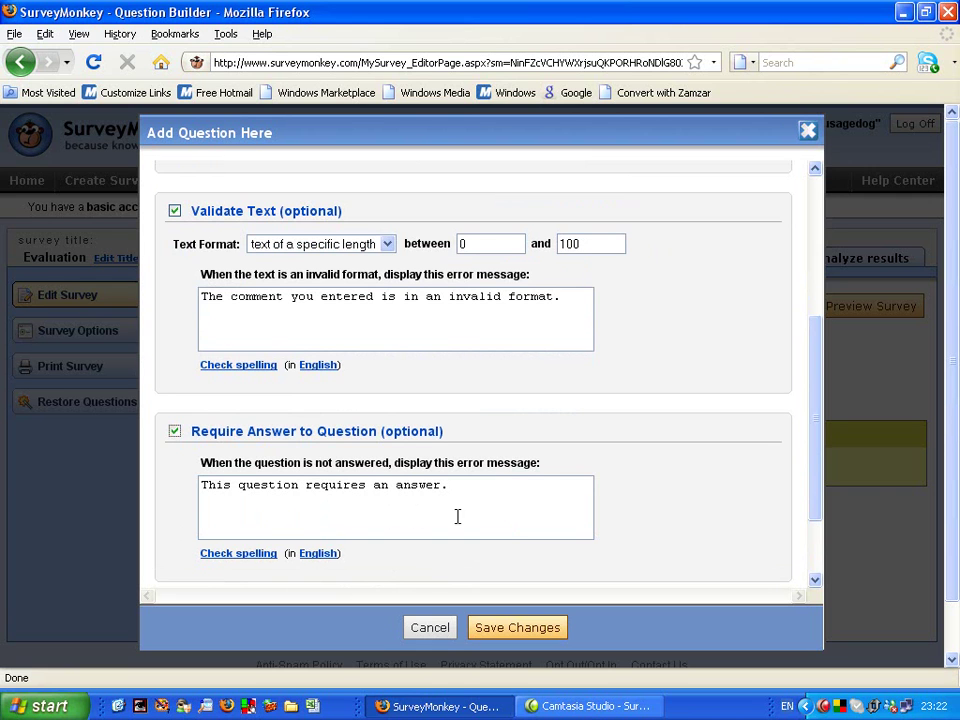
{"action": "scroll", "coordinate": [815, 440], "scroll_direction": "down", "scroll_amount": 1}
{"action": "left_click_drag", "start_coordinate": [815, 440], "coordinate": [816, 497]}
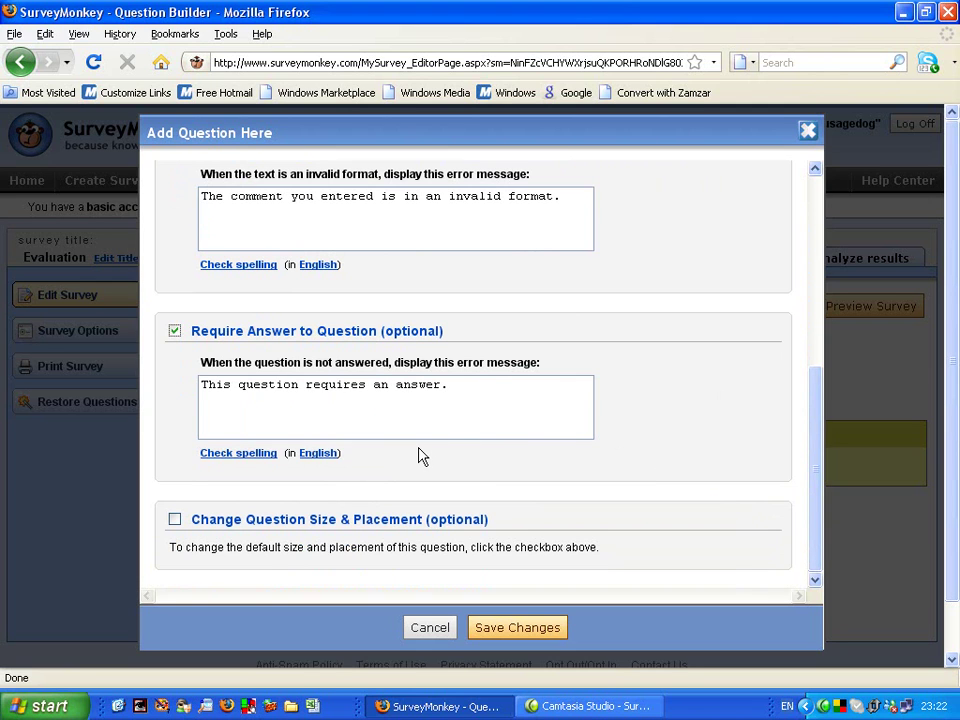
{"action": "left_click", "coordinate": [521, 630]}
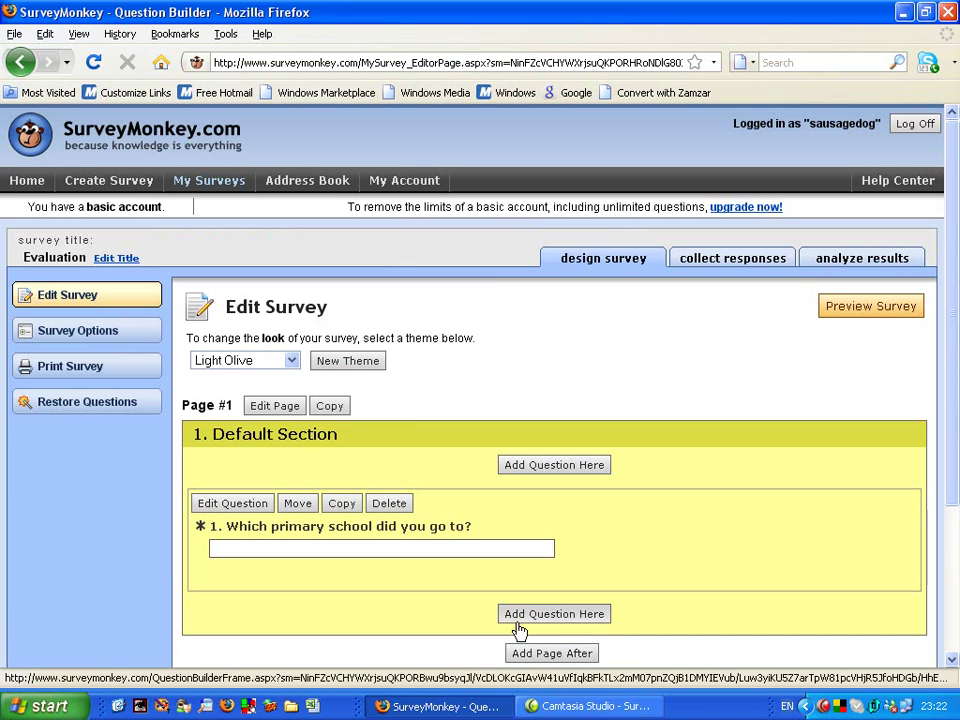
Add a new question below question 1 with the Rating Scale type
{"action": "scroll", "coordinate": [728, 486], "scroll_direction": "down", "scroll_amount": 2}
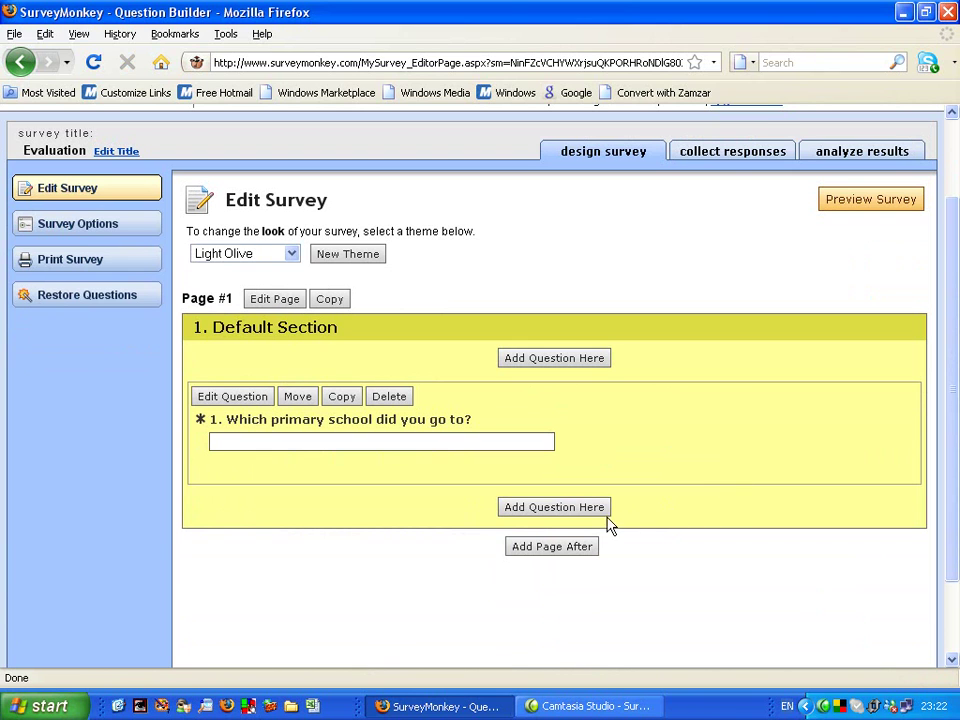
{"action": "left_click", "coordinate": [570, 516]}
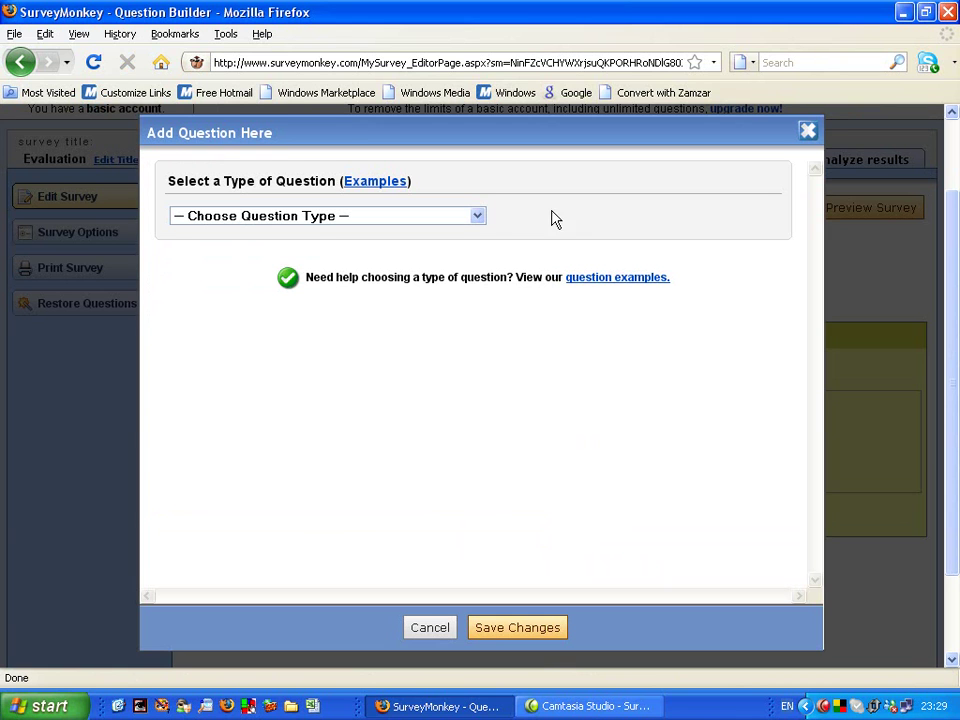
{"action": "left_click", "coordinate": [476, 218]}
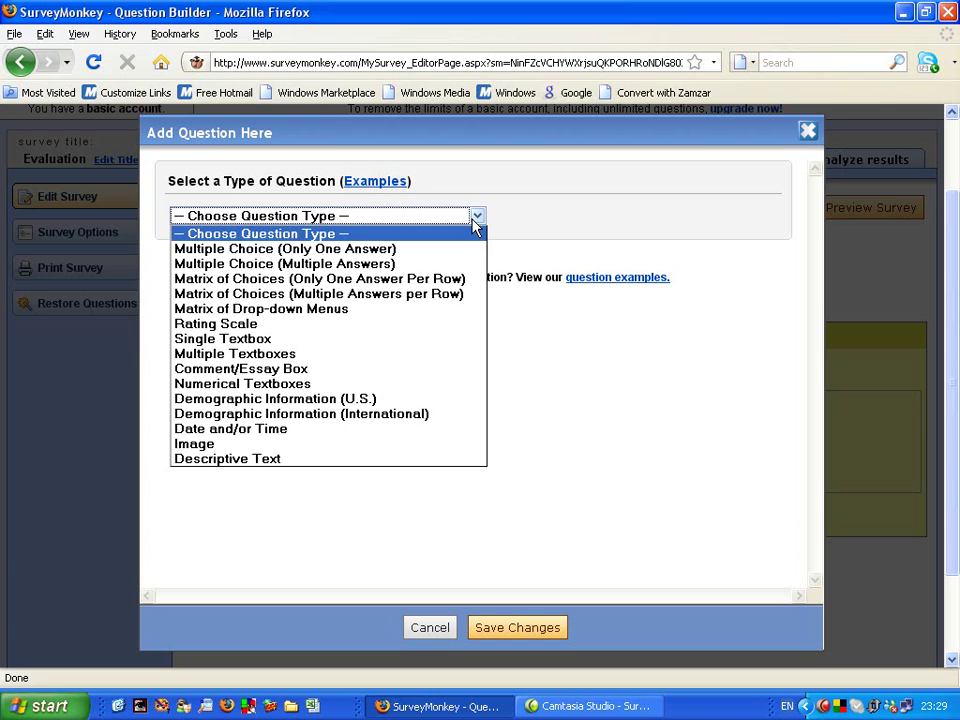
{"action": "left_click", "coordinate": [443, 325]}
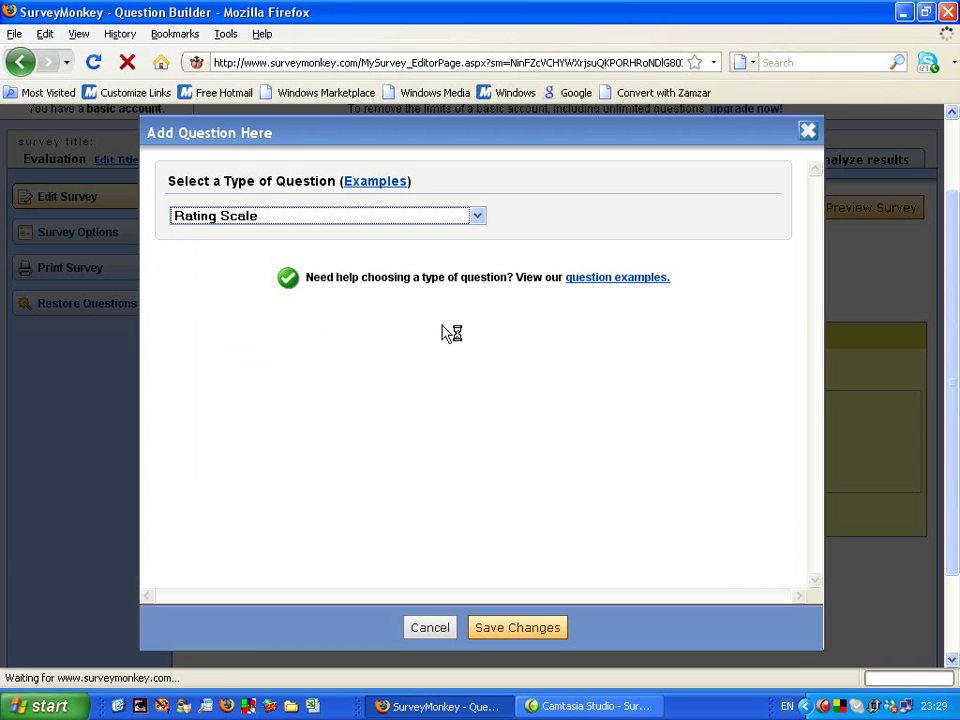
Enter 'To what extent did you enjoy the project?' with rows Classwork, Homework and Trip
{"action": "left_click", "coordinate": [317, 315]}
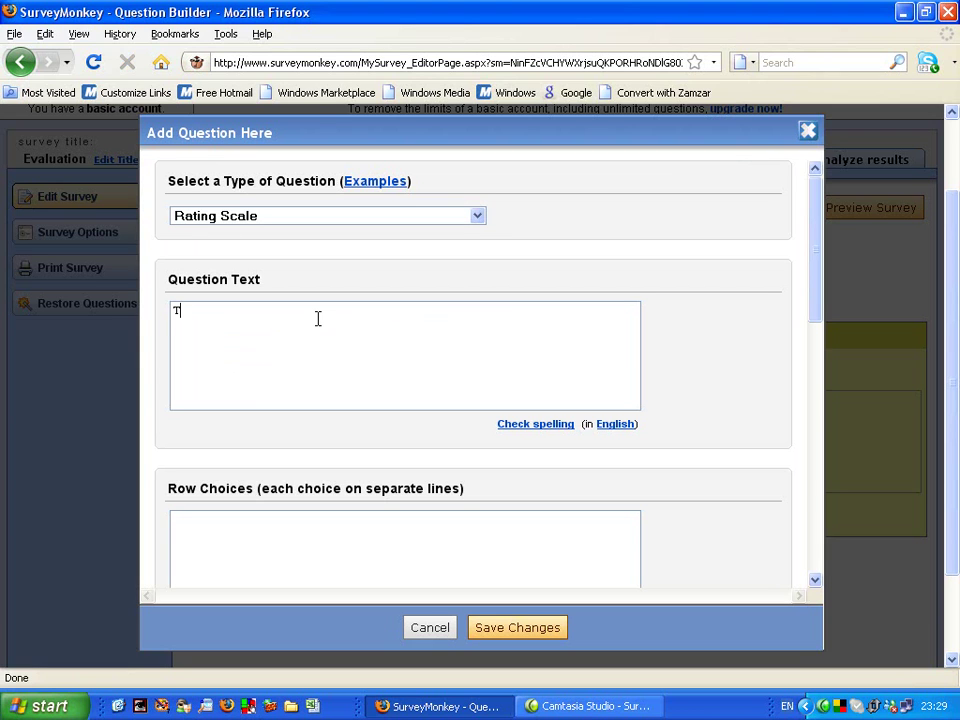
{"action": "type", "text": "To what extent did you enj"}
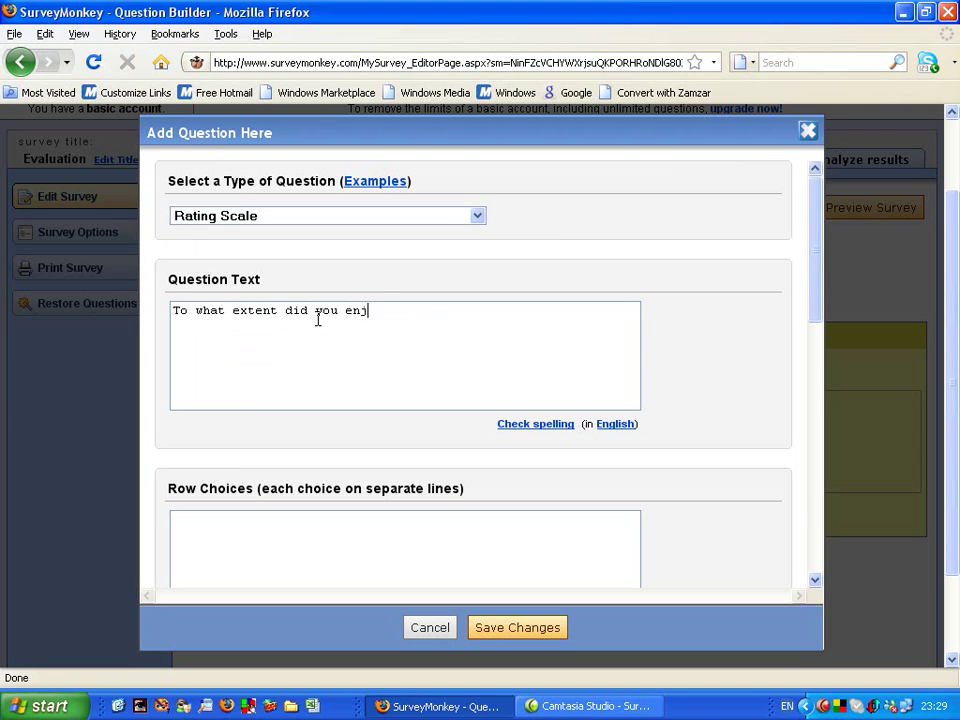
{"action": "type", "text": "oy the project?"}
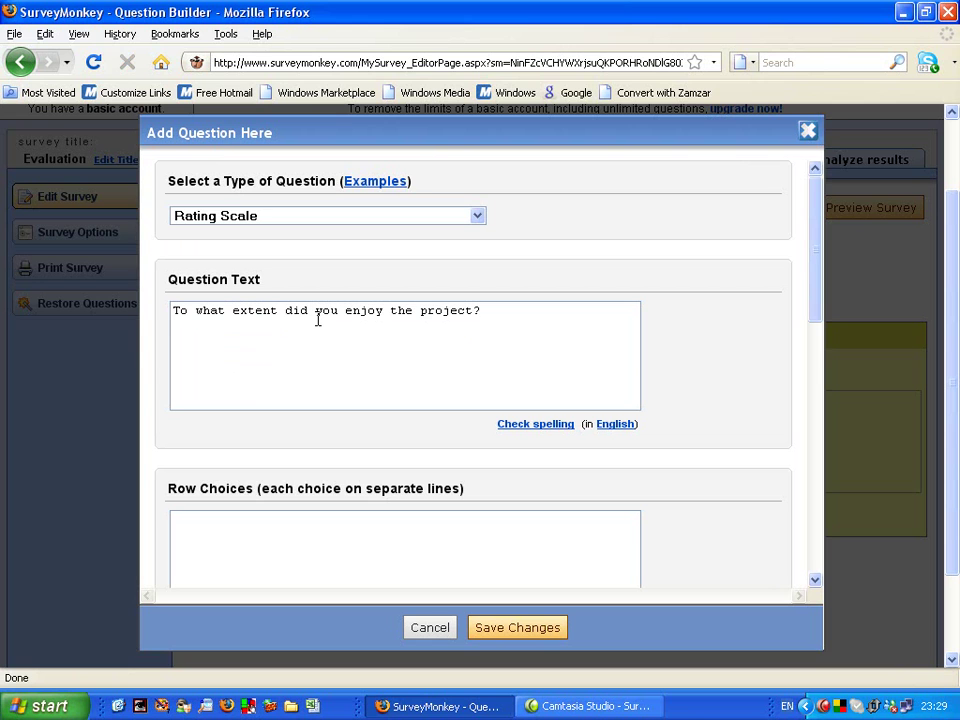
{"action": "scroll", "coordinate": [315, 370], "scroll_direction": "down", "scroll_amount": 2}
{"action": "left_click", "coordinate": [244, 421]}
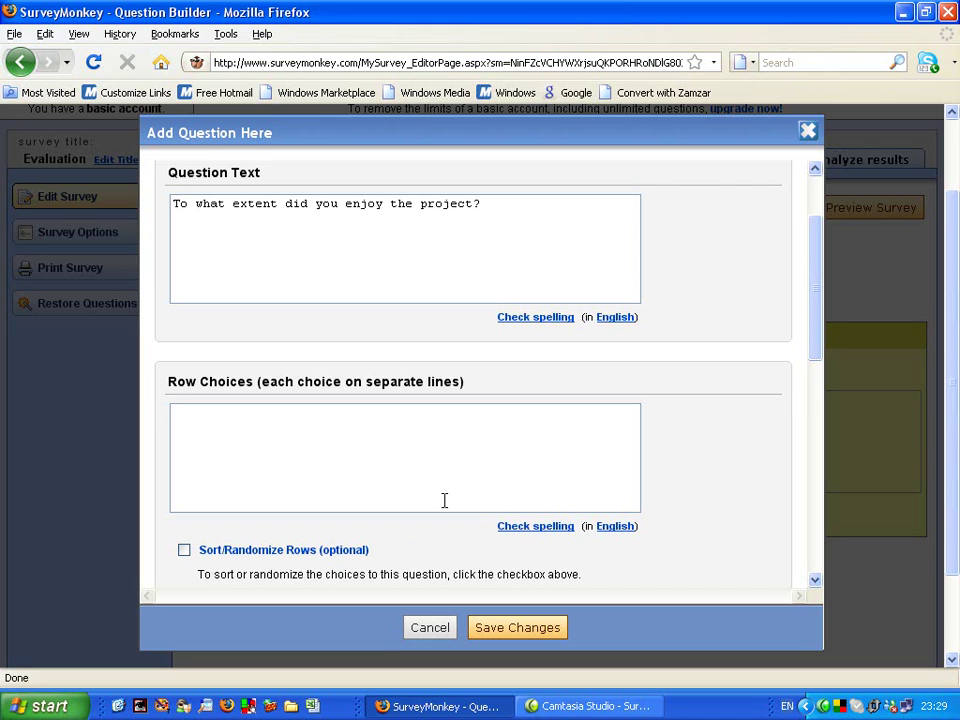
{"action": "type", "text": "Classwork "}
{"action": "type", "text": "Homework "}
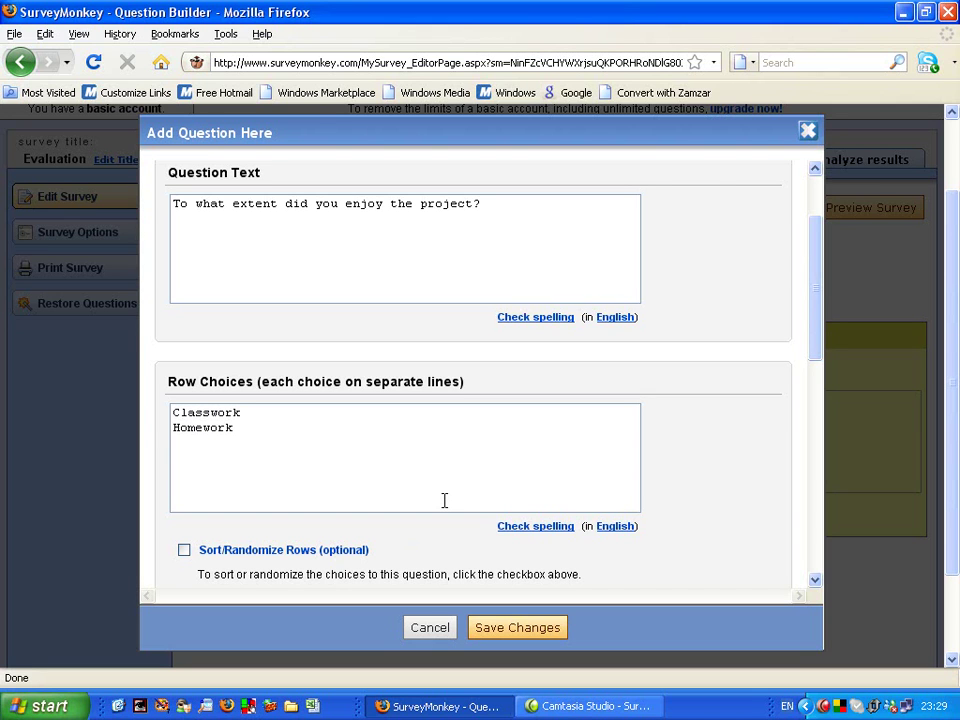
{"action": "type", "text": "Trip"}
{"action": "scroll", "coordinate": [436, 460], "scroll_direction": "down", "scroll_amount": 2}
Label the rating columns Very good, Good, Satisfactory and Poor
{"action": "scroll", "coordinate": [436, 460], "scroll_direction": "down", "scroll_amount": 4}
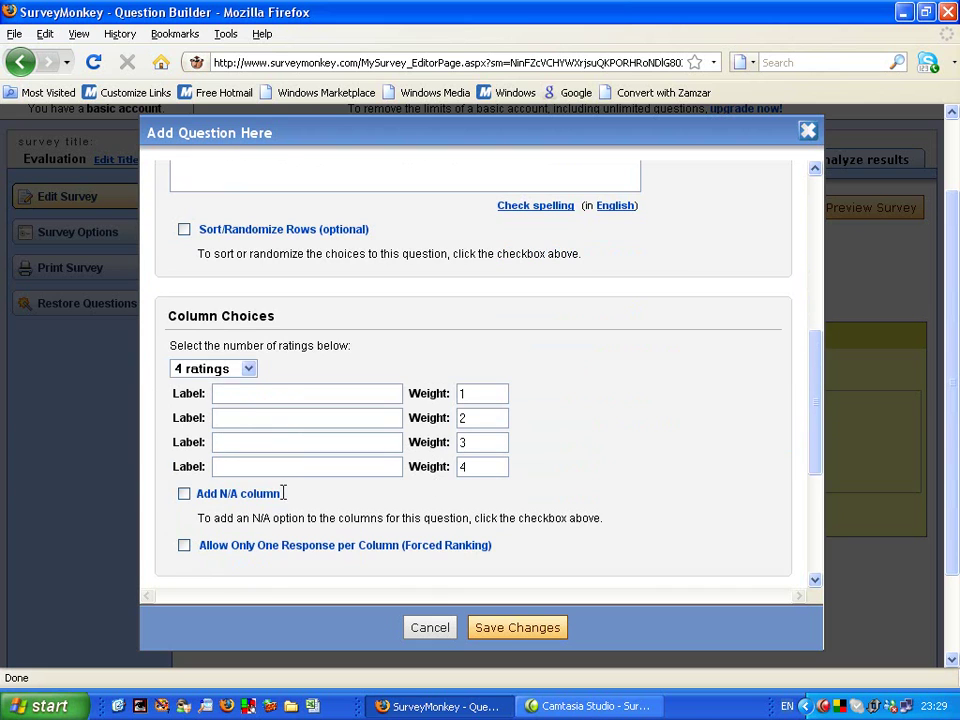
{"action": "left_click", "coordinate": [261, 390]}
{"action": "type", "text": "Very good"}
{"action": "left_click", "coordinate": [241, 419]}
{"action": "type", "text": "Good"}
{"action": "left_click", "coordinate": [256, 451]}
{"action": "type", "text": "Satisfacto"}
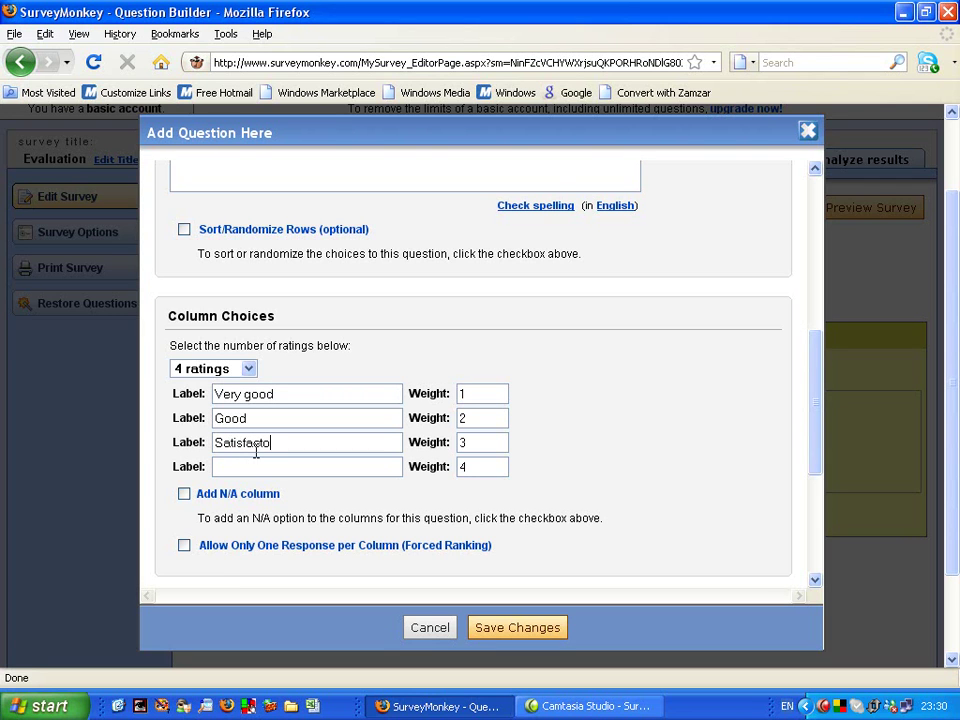
{"action": "type", "text": "ry"}
{"action": "left_click", "coordinate": [262, 464]}
{"action": "type", "text": "Poor"}
Set the second, third and fourth column weights to 1
{"action": "double_click", "coordinate": [474, 418]}
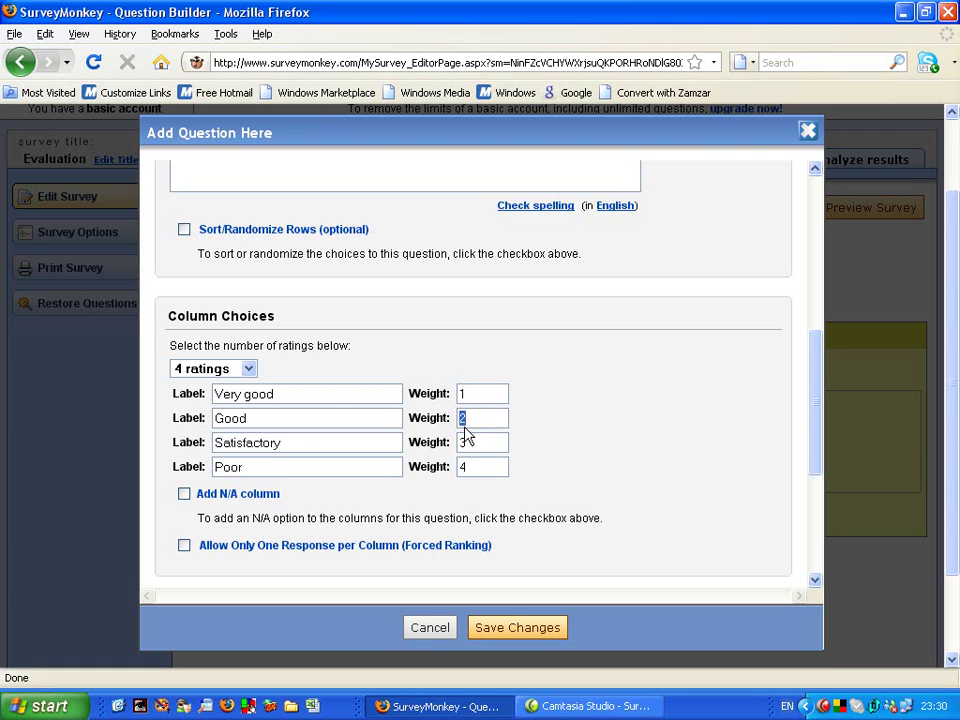
{"action": "type", "text": "1"}
{"action": "double_click", "coordinate": [463, 442]}
{"action": "type", "text": "1"}
{"action": "double_click", "coordinate": [462, 467]}
{"action": "type", "text": "1"}
Add the 'Other (please specify)' comment field, require an answer, and save the rating question
{"action": "scroll", "coordinate": [600, 441], "scroll_direction": "down", "scroll_amount": 2}
{"action": "scroll", "coordinate": [600, 441], "scroll_direction": "down", "scroll_amount": 2}
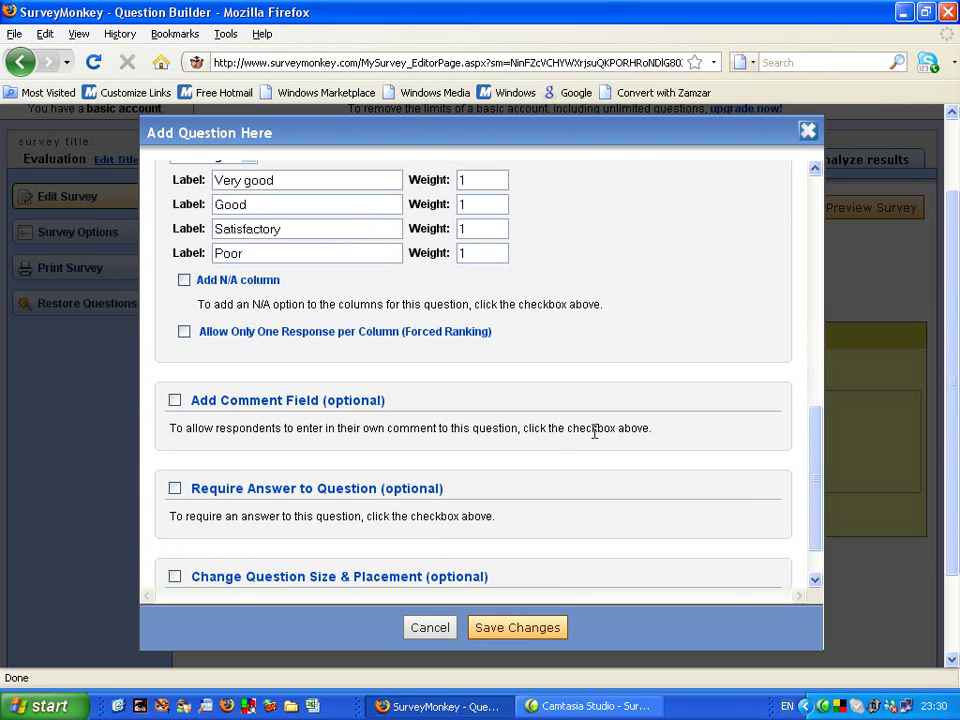
{"action": "left_click", "coordinate": [175, 401]}
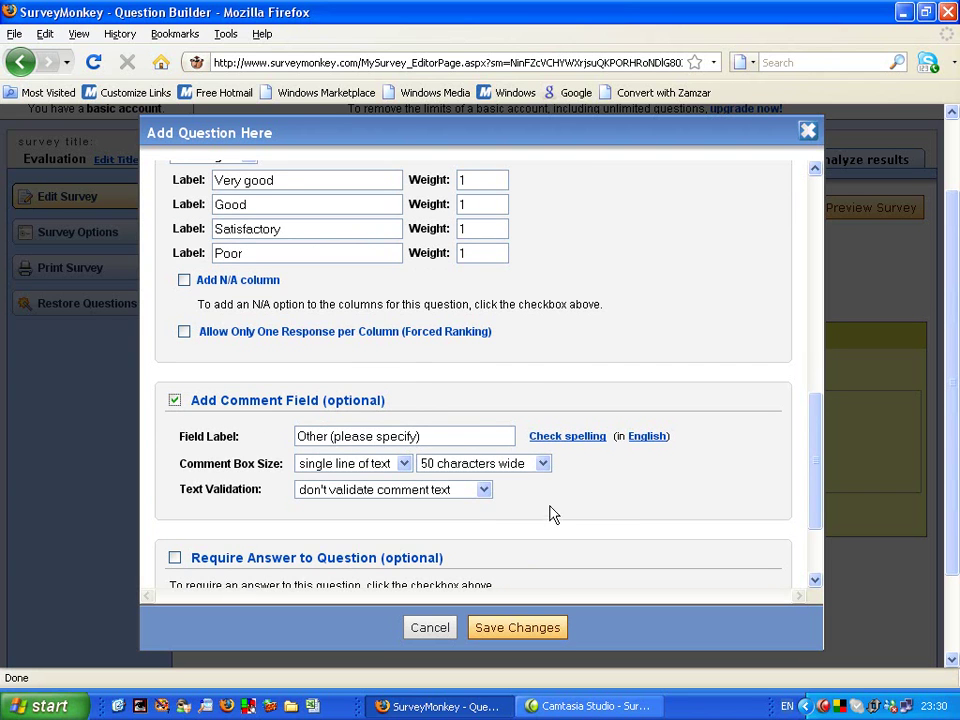
{"action": "scroll", "coordinate": [553, 513], "scroll_direction": "down", "scroll_amount": 1}
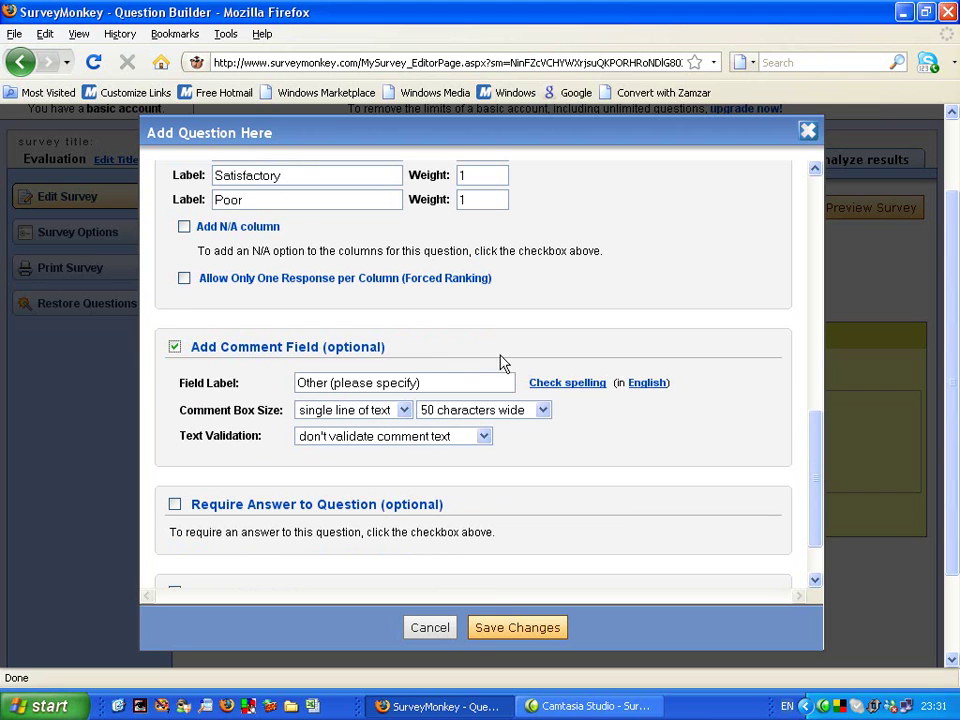
{"action": "scroll", "coordinate": [612, 474], "scroll_direction": "down", "scroll_amount": 1}
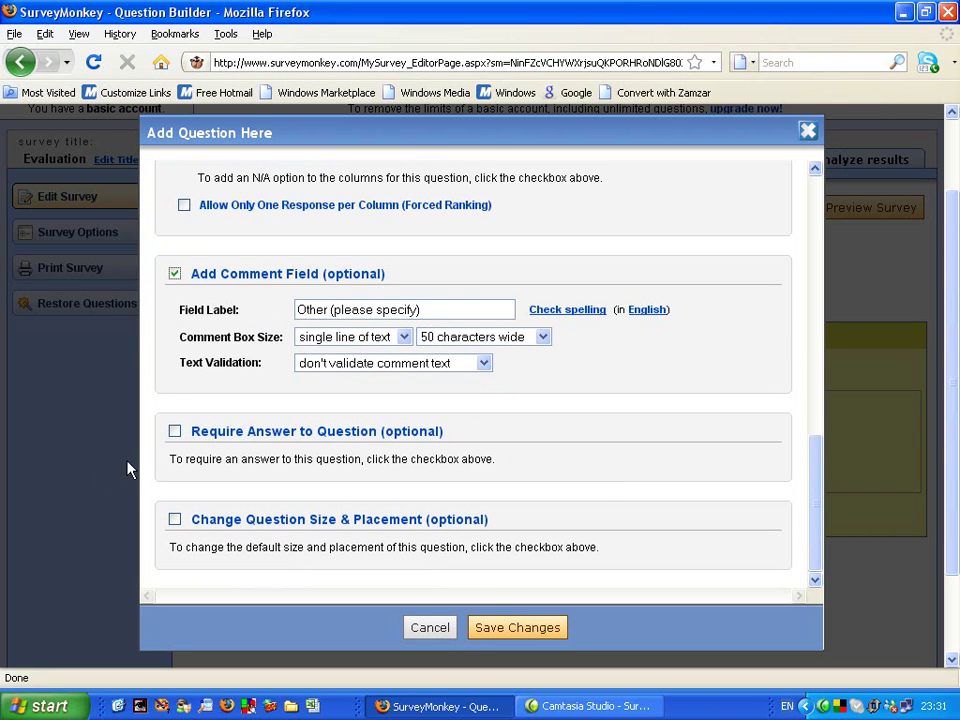
{"action": "left_click", "coordinate": [174, 432]}
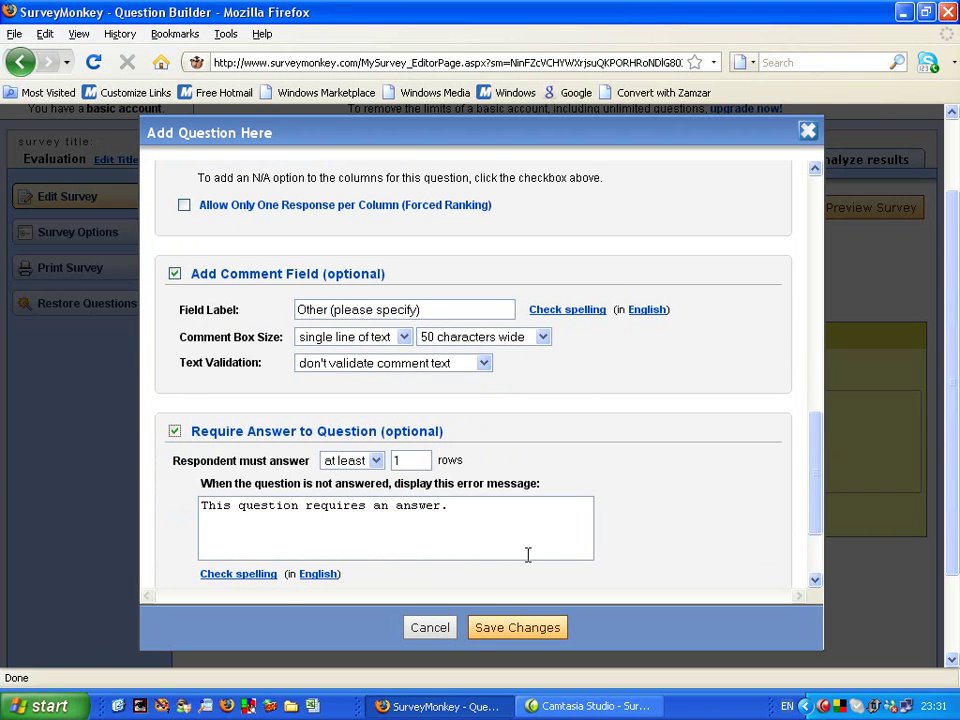
{"action": "scroll", "coordinate": [667, 530], "scroll_direction": "down", "scroll_amount": 2}
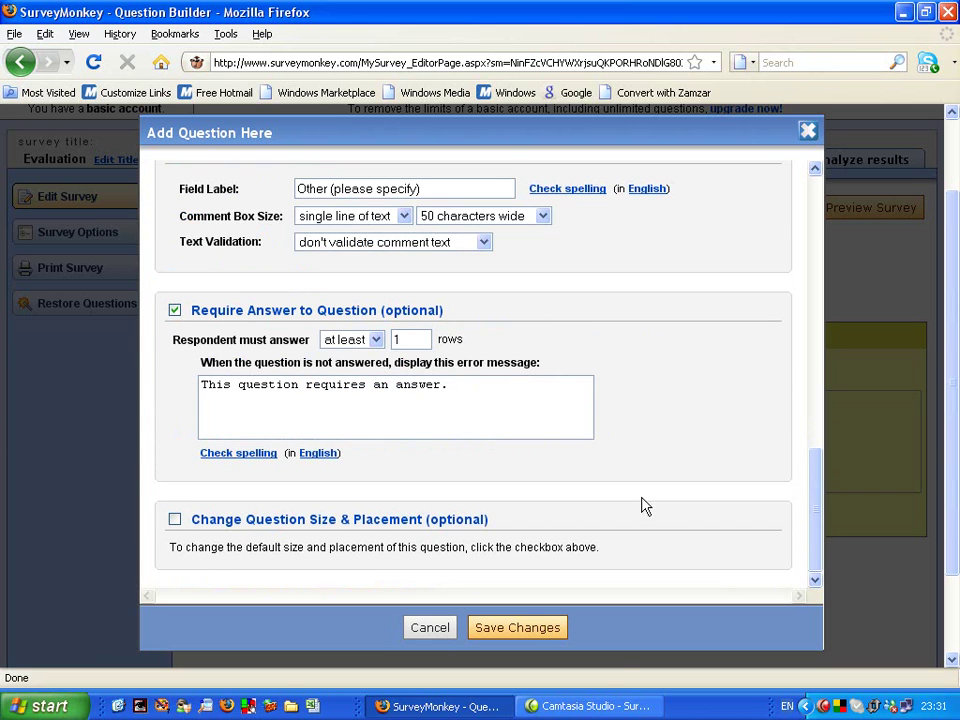
{"action": "left_click", "coordinate": [535, 630]}
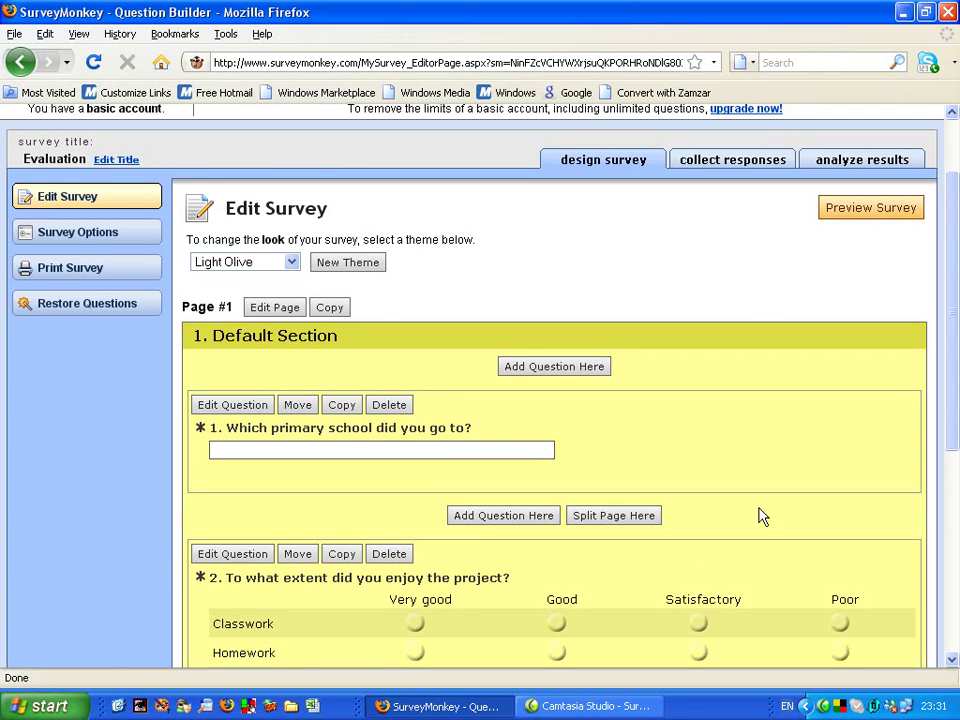
{"action": "scroll", "coordinate": [775, 510], "scroll_direction": "down", "scroll_amount": 1}
{"action": "scroll", "coordinate": [780, 508], "scroll_direction": "down", "scroll_amount": 2}
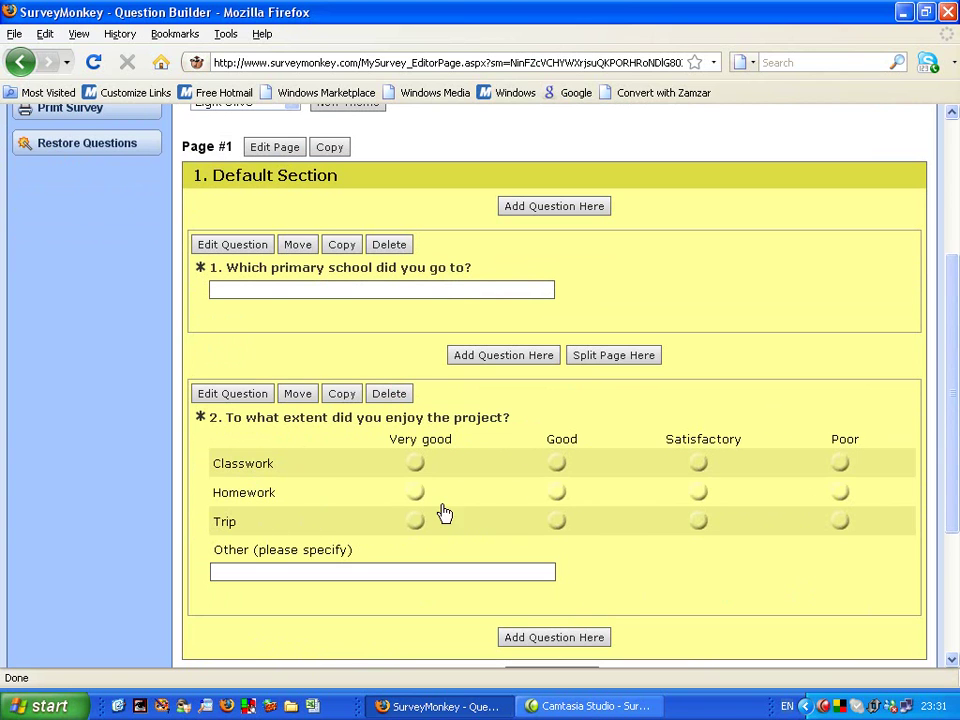
{"action": "left_click", "coordinate": [417, 472]}
{"action": "left_click", "coordinate": [416, 473]}
{"action": "left_click", "coordinate": [560, 501]}
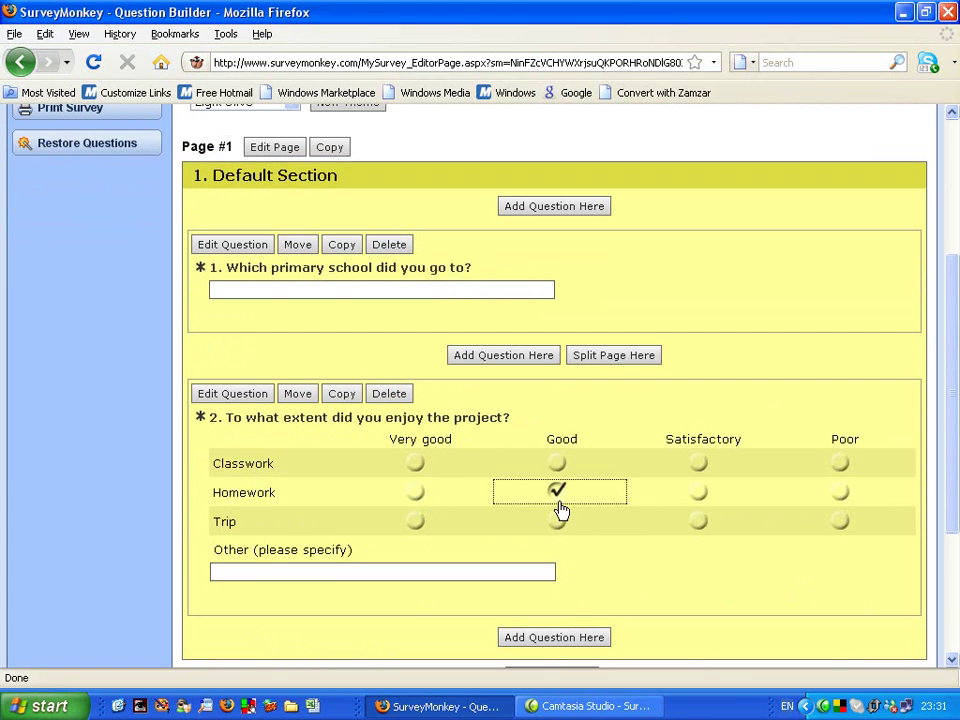
{"action": "left_click", "coordinate": [557, 500]}
{"action": "left_click", "coordinate": [700, 522]}
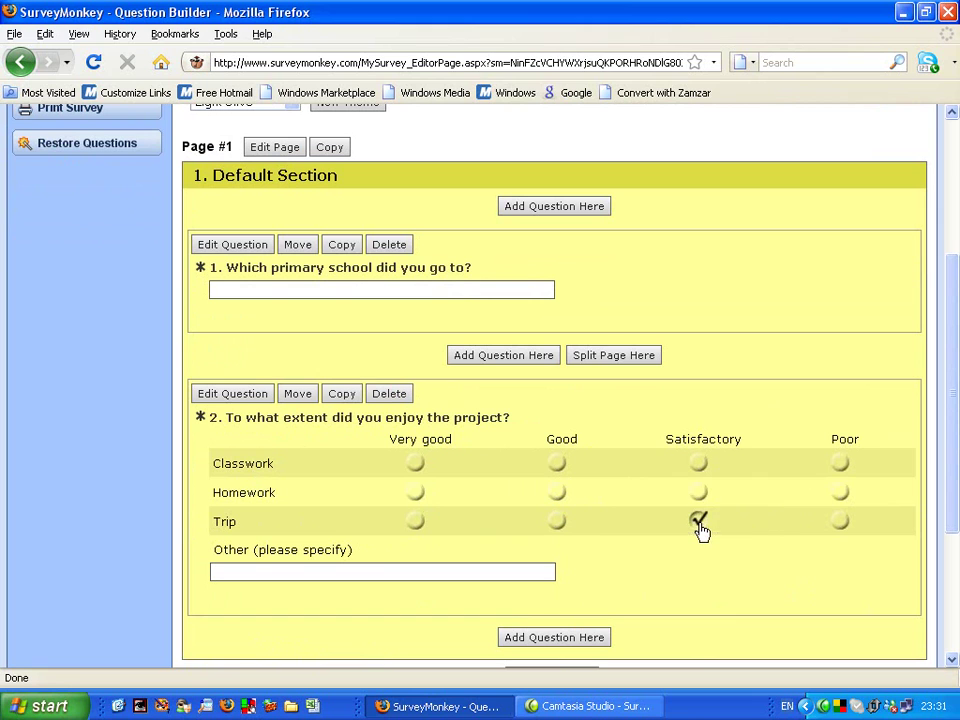